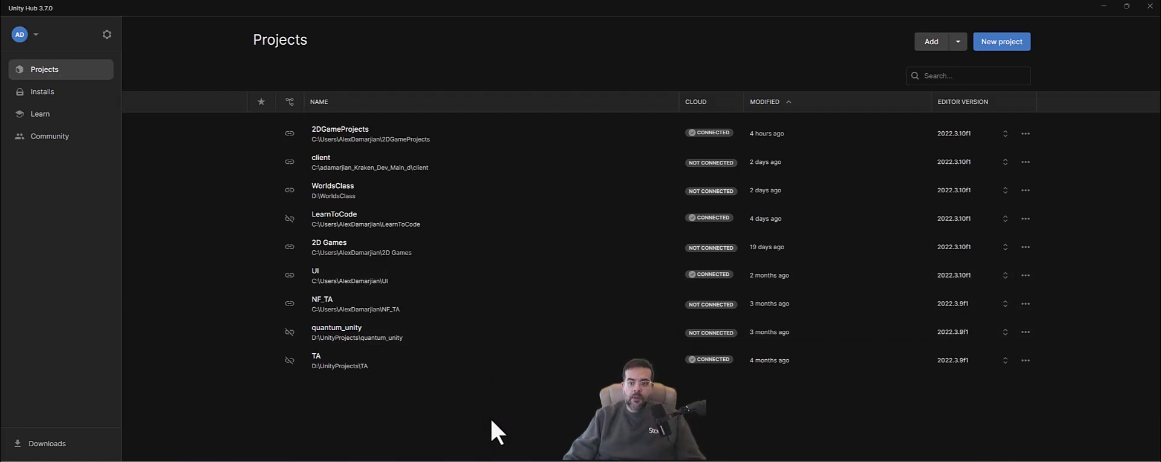
Open Unity Hub's New project template screen from the Projects list
{"action": "left_click", "coordinate": [1005, 44]}
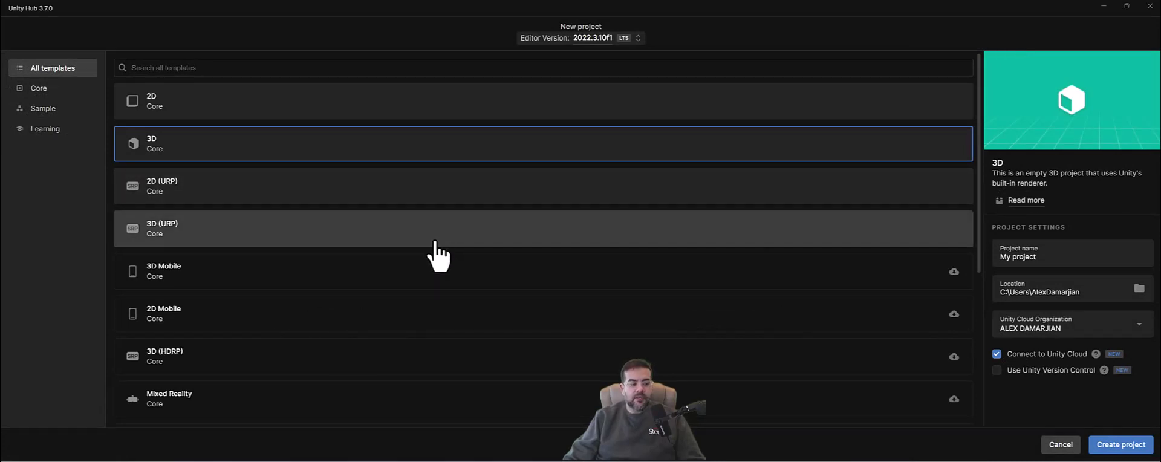
Create the 3D (URP) project 'The Rise of the Can-kind' with Version Control on, Cloud off
{"action": "left_click", "coordinate": [248, 233]}
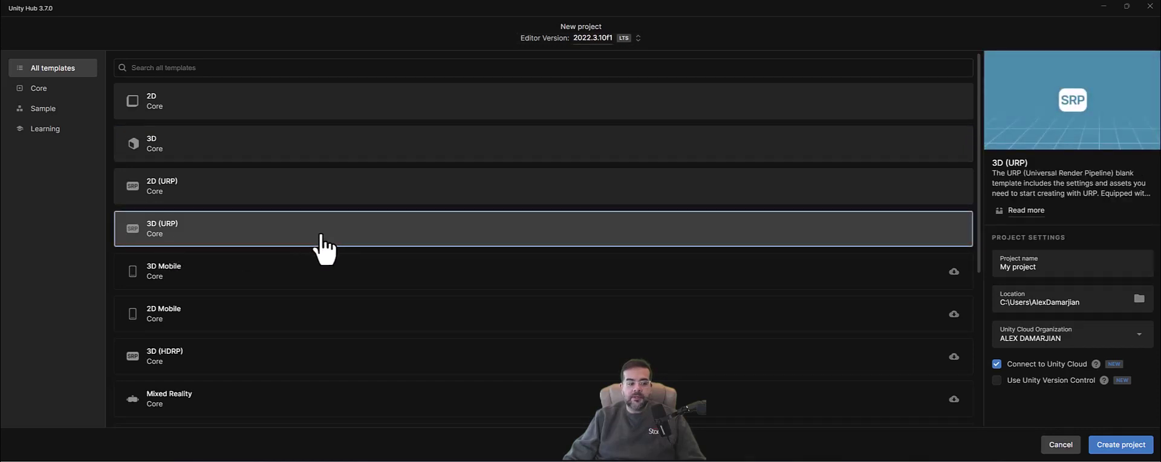
{"action": "left_click", "coordinate": [1052, 264]}
{"action": "type", "text": "The Rise of the Can-kind"}
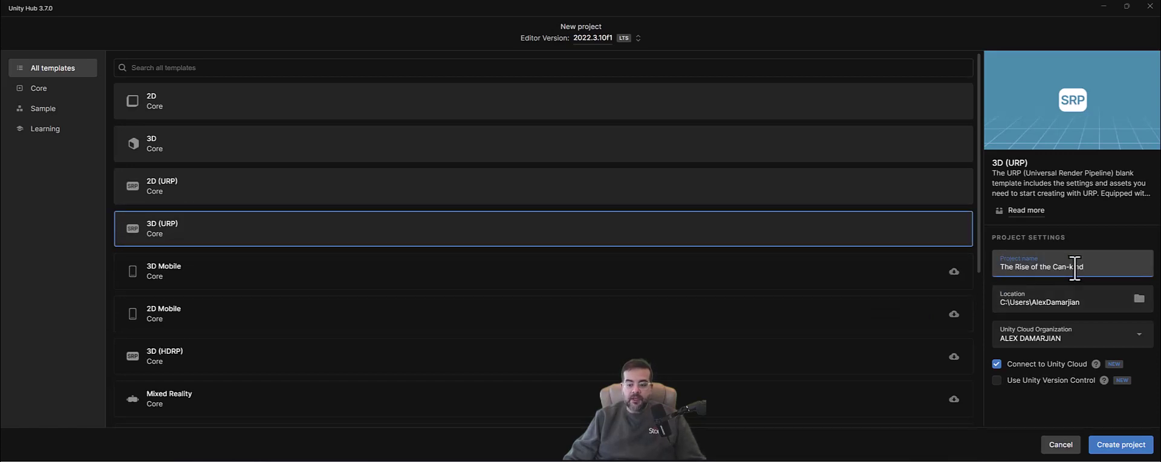
{"action": "left_click", "coordinate": [996, 364]}
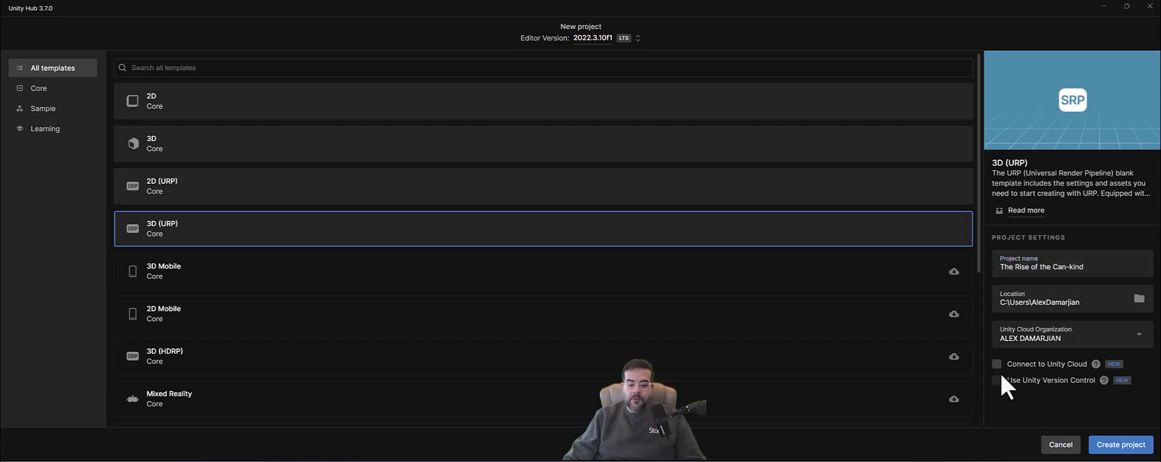
{"action": "left_click", "coordinate": [1038, 380]}
{"action": "scroll", "coordinate": [1041, 393], "scroll_direction": "down", "scroll_amount": 1}
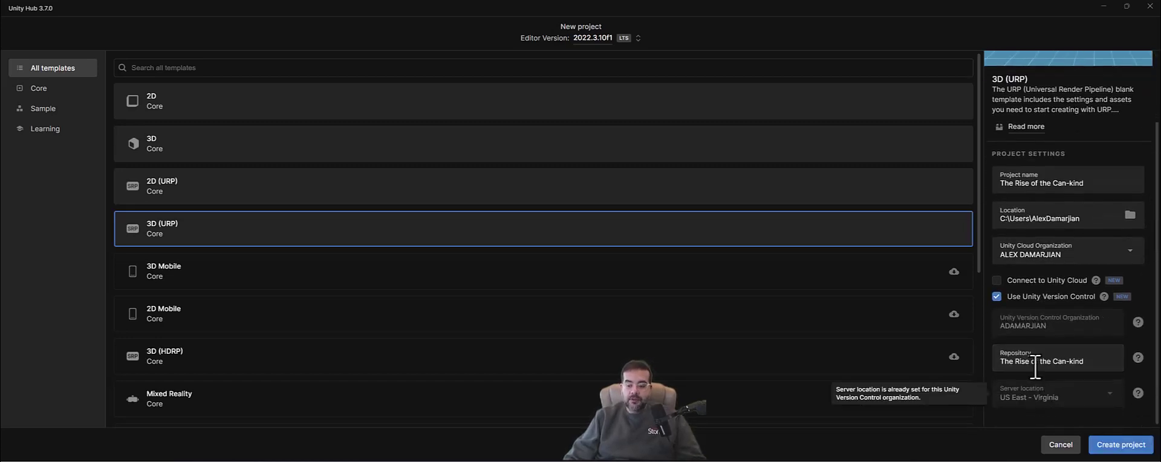
{"action": "mouse_move", "coordinate": [1058, 341]}
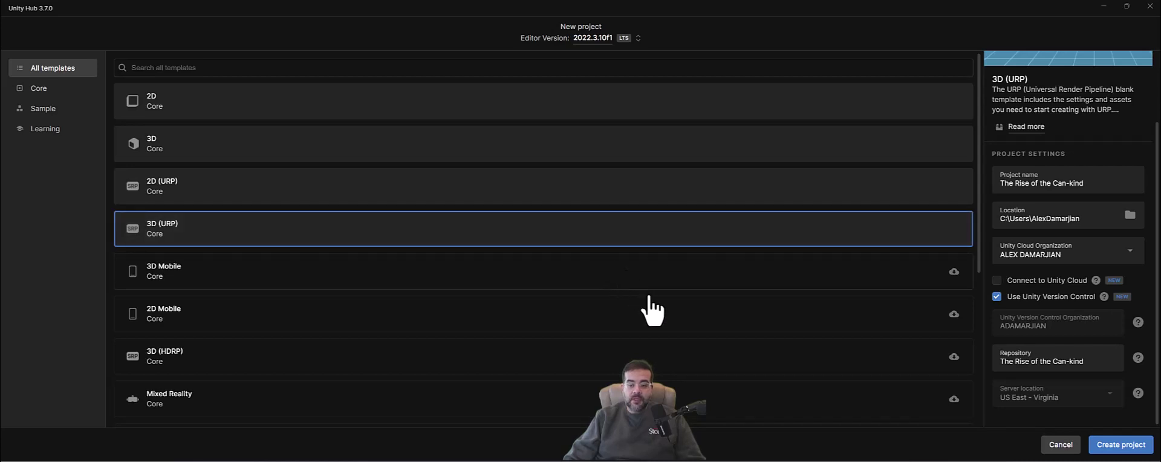
{"action": "left_click", "coordinate": [1102, 449]}
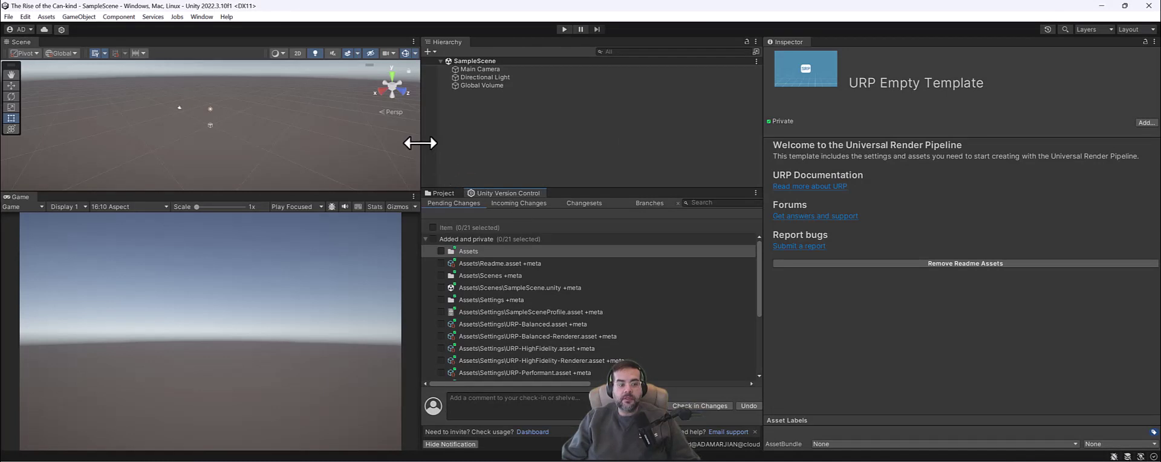
Switch the editor to the 2 by 3 layout with a one-column Project panel
{"action": "left_click_drag", "start_coordinate": [422, 156], "coordinate": [527, 159]}
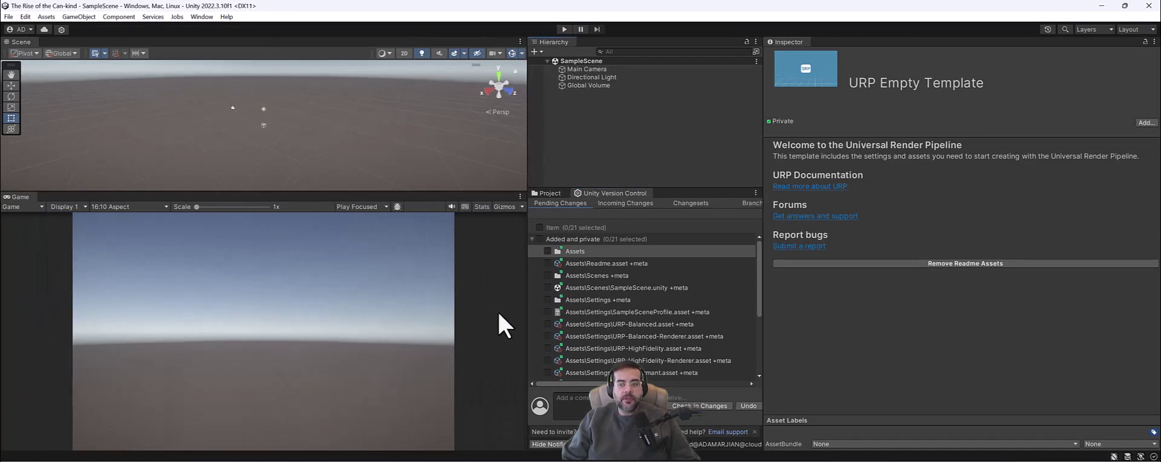
{"action": "left_click", "coordinate": [1134, 29]}
{"action": "left_click", "coordinate": [1124, 41]}
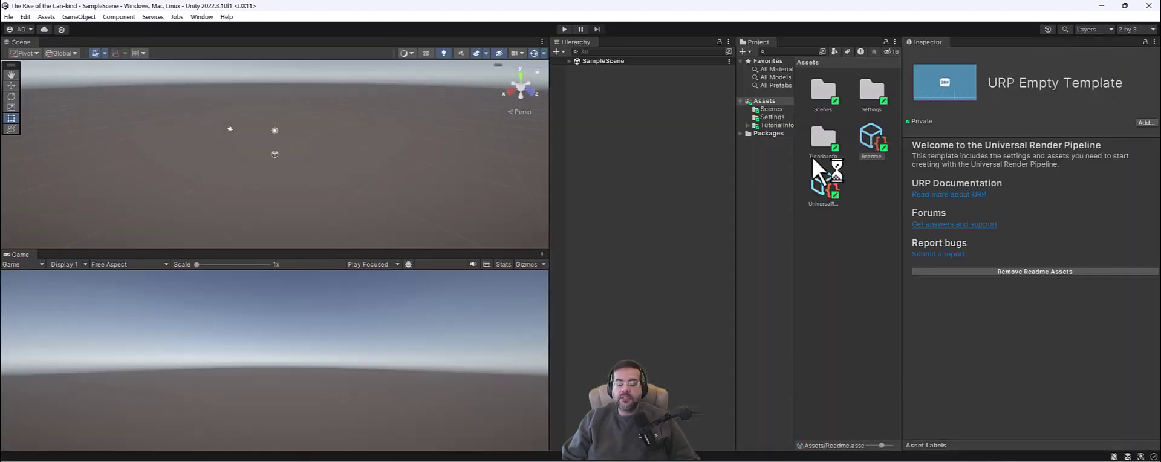
{"action": "left_click", "coordinate": [895, 41]}
{"action": "left_click", "coordinate": [961, 53]}
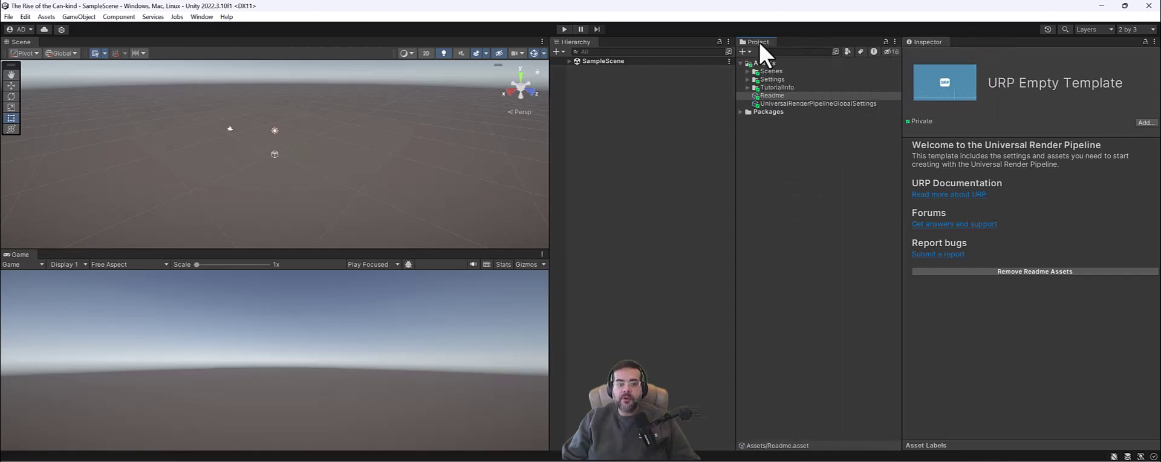
Dock the Project panel under the Hierarchy, resize the dividers, and expand SampleScene
{"action": "left_click_drag", "start_coordinate": [759, 44], "coordinate": [658, 322]}
{"action": "left_click_drag", "start_coordinate": [549, 155], "coordinate": [584, 175]}
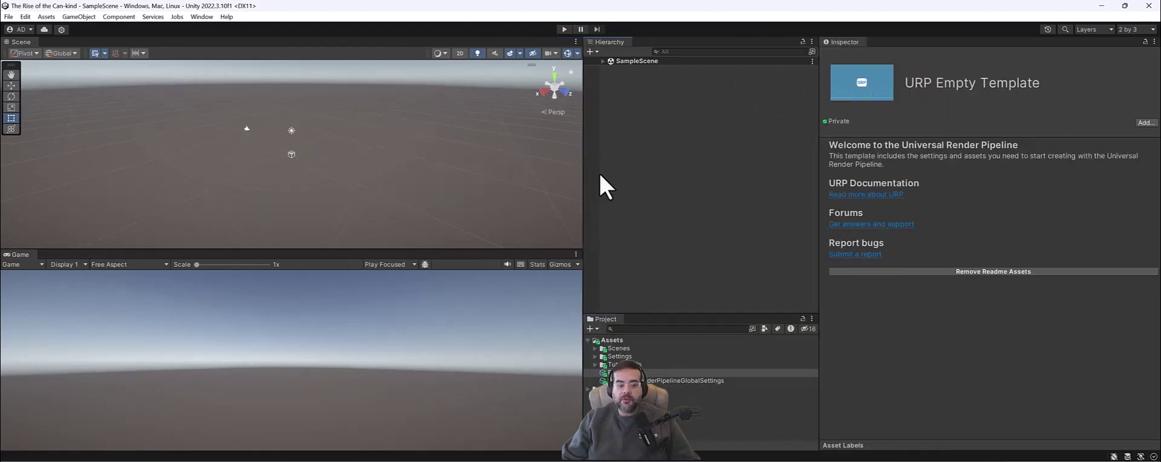
{"action": "mouse_move", "coordinate": [818, 242]}
{"action": "left_mouse_down"}
{"action": "mouse_move", "coordinate": [796, 240]}
{"action": "mouse_move", "coordinate": [808, 241]}
{"action": "left_mouse_up"}
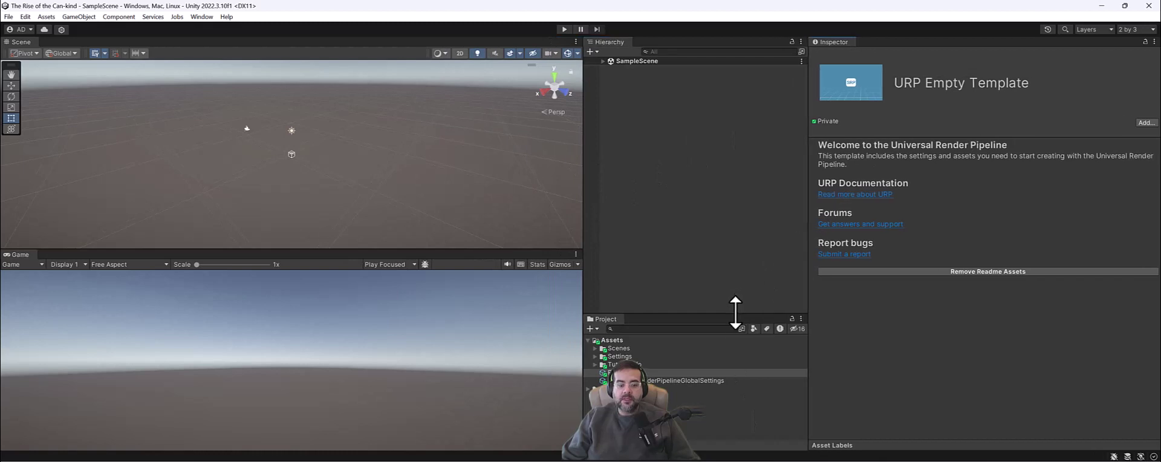
{"action": "left_click_drag", "start_coordinate": [735, 313], "coordinate": [719, 274]}
{"action": "left_click", "coordinate": [602, 61]}
{"action": "left_click", "coordinate": [641, 111]}
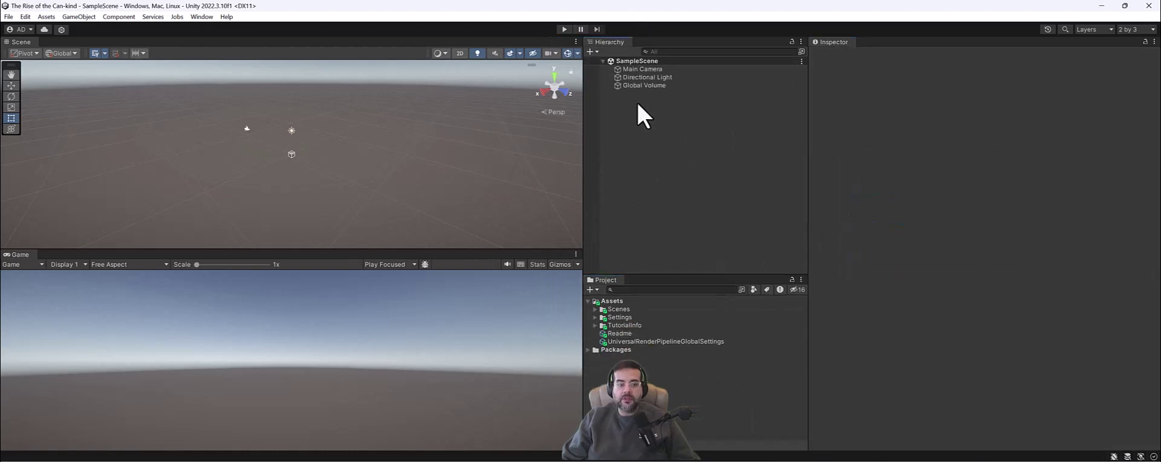
Select the Main Camera, frame it and orbit the Scene view around it
{"action": "left_click", "coordinate": [636, 70]}
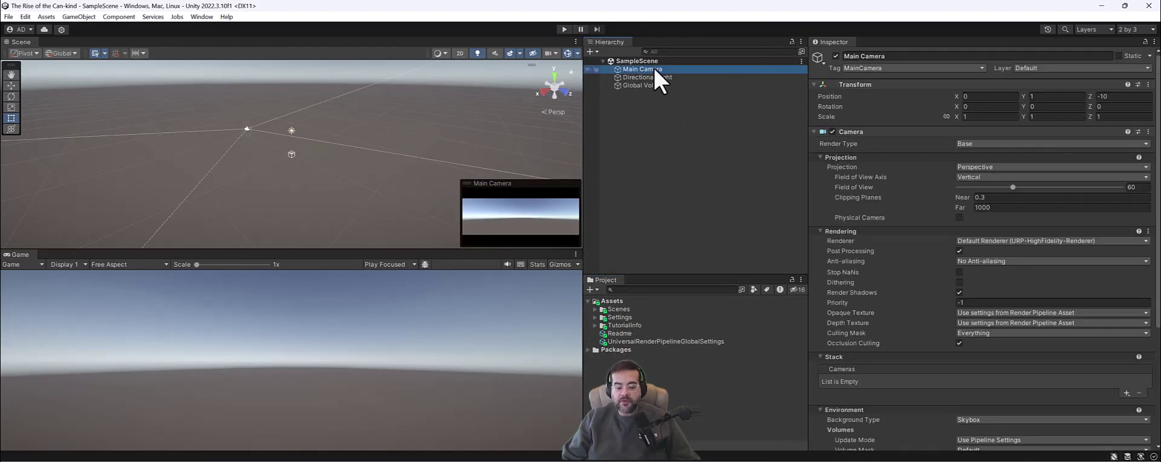
{"action": "key", "text": "f"}
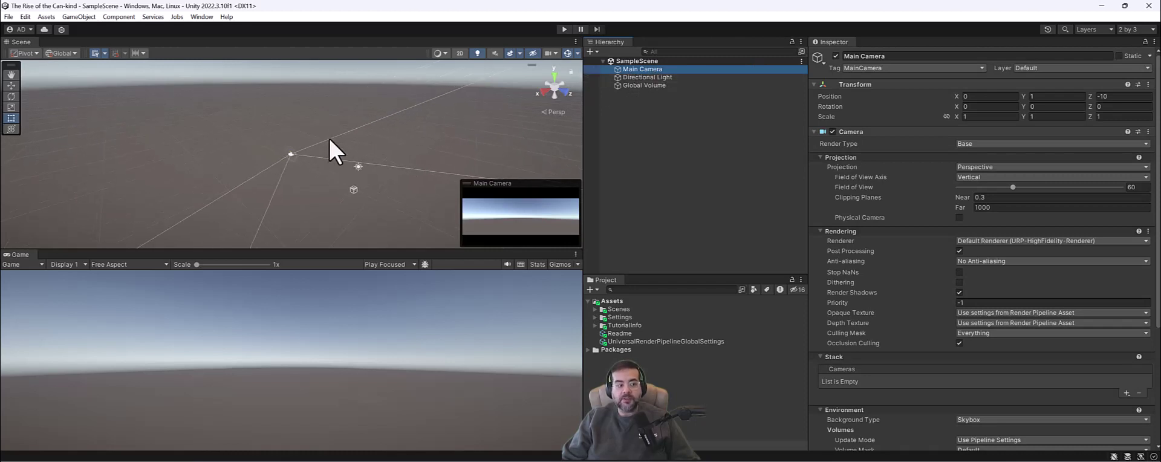
{"action": "left_click_drag", "start_coordinate": [327, 150], "coordinate": [514, 134], "text": "alt"}
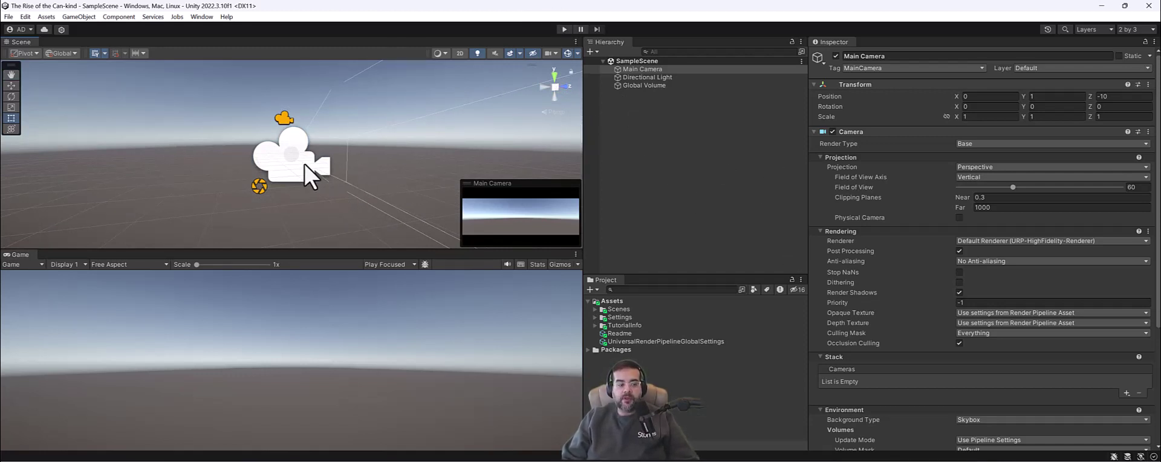
{"action": "left_click_drag", "start_coordinate": [311, 176], "coordinate": [359, 174], "text": "alt"}
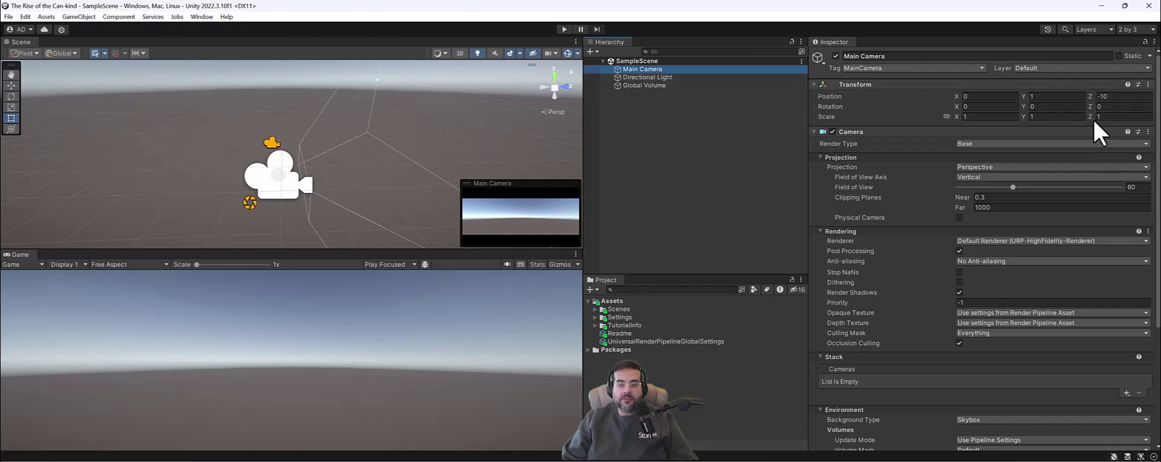
Collapse the Camera component and enlarge the Project panel and Scene/Game views
{"action": "left_click", "coordinate": [827, 231]}
{"action": "left_click", "coordinate": [826, 157]}
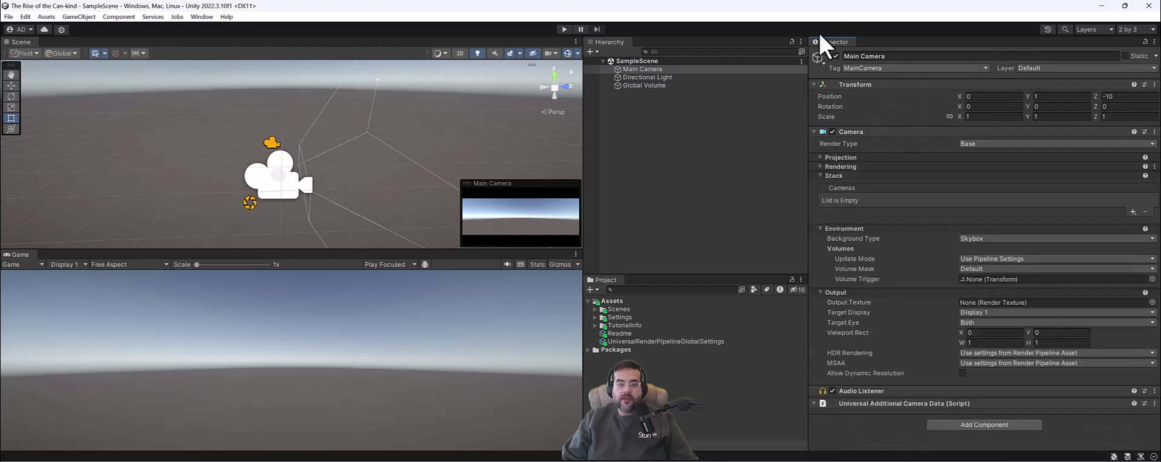
{"action": "left_click", "coordinate": [813, 132]}
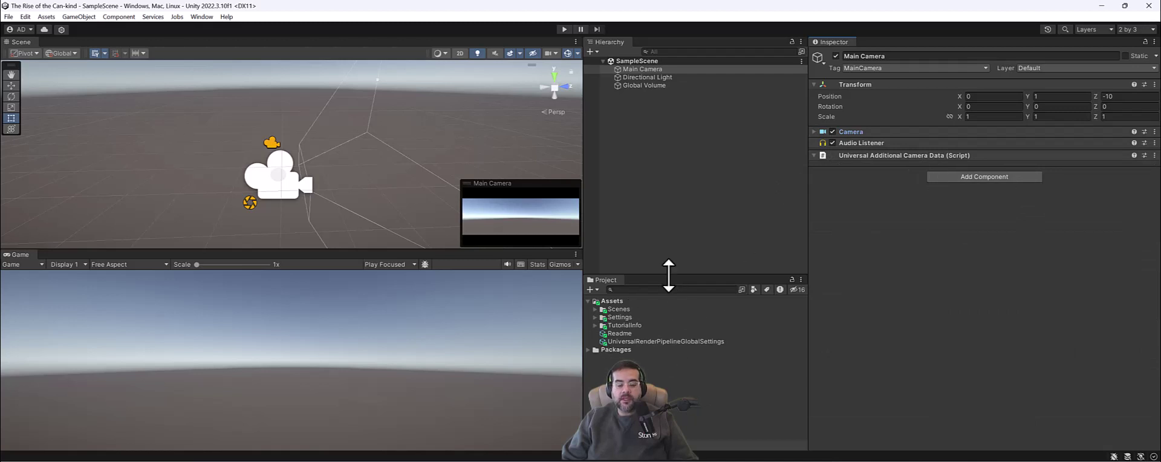
{"action": "left_click_drag", "start_coordinate": [668, 274], "coordinate": [677, 238]}
{"action": "left_click_drag", "start_coordinate": [581, 156], "coordinate": [631, 163]}
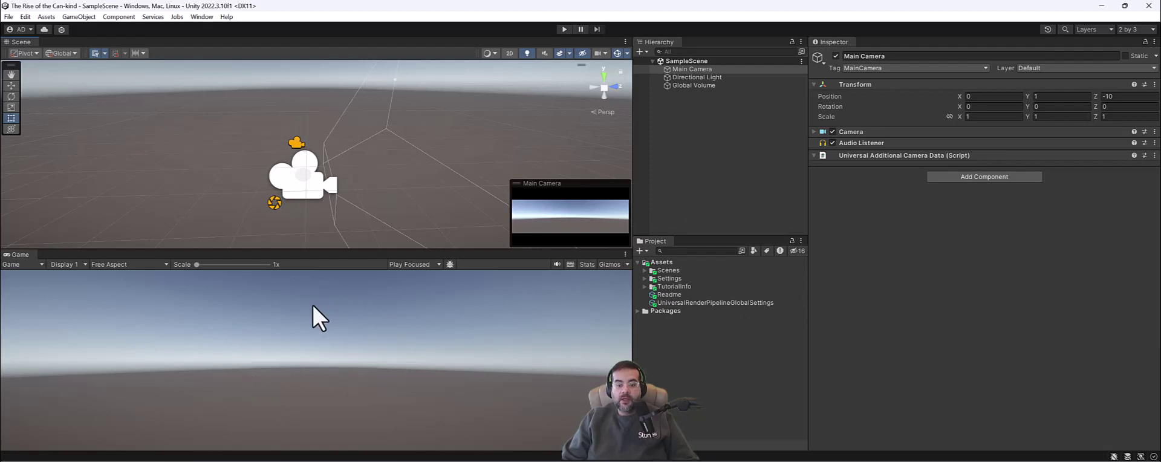
Create an Art folder under Assets
{"action": "left_click", "coordinate": [660, 262]}
{"action": "right_click", "coordinate": [662, 266]}
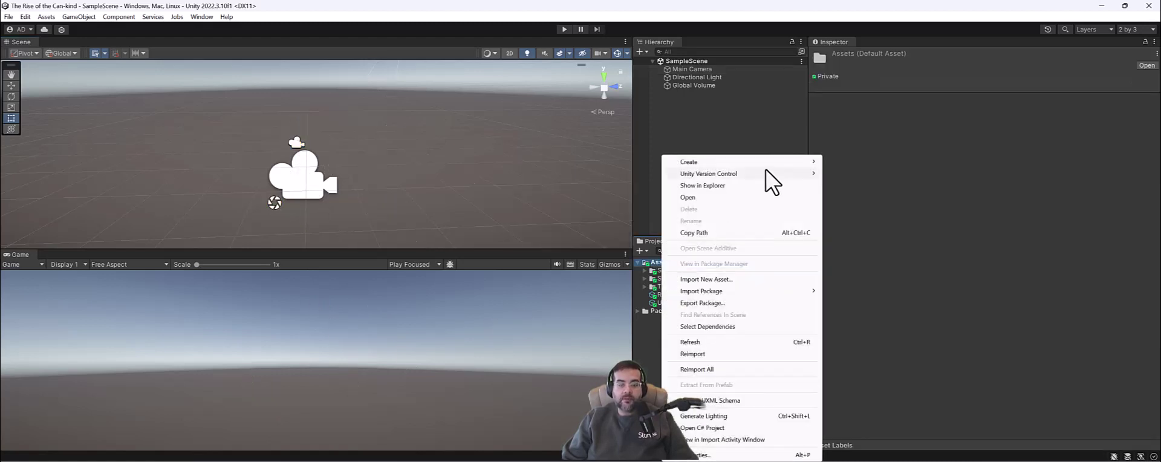
{"action": "mouse_move", "coordinate": [770, 162]}
{"action": "left_click", "coordinate": [886, 33]}
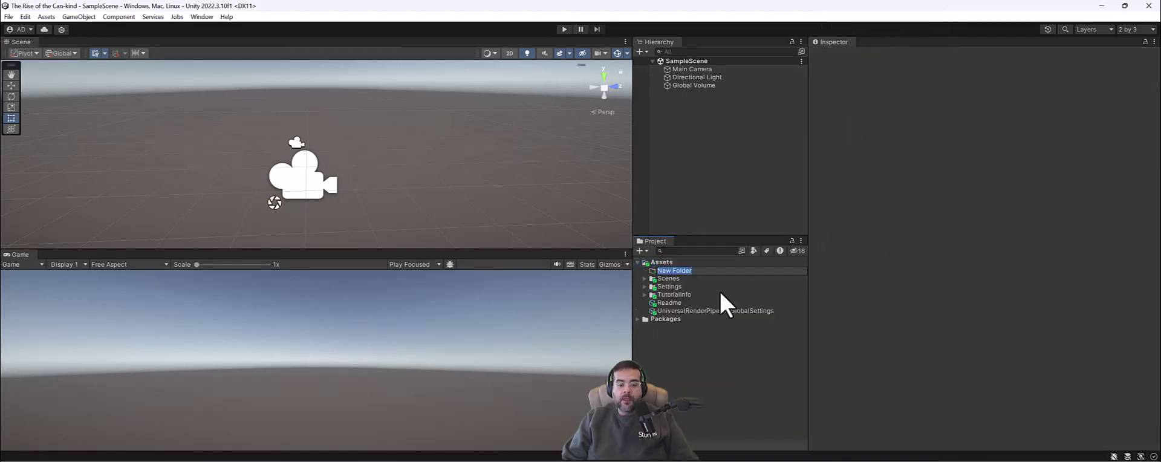
{"action": "type", "text": "A"}
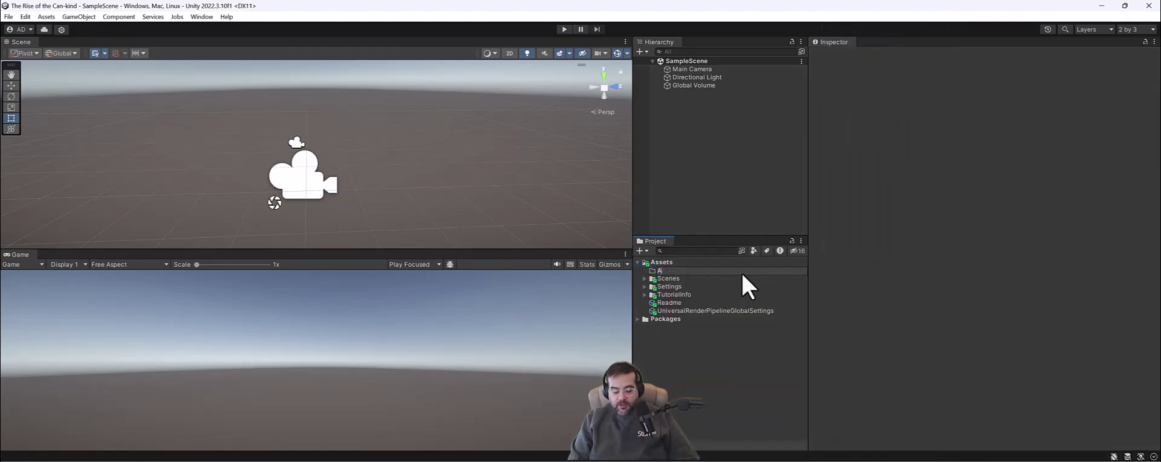
{"action": "type", "text": "rt"}
{"action": "key", "text": "Return"}
Add Backgrounds and Menus folders inside Art
{"action": "right_click", "coordinate": [714, 272]}
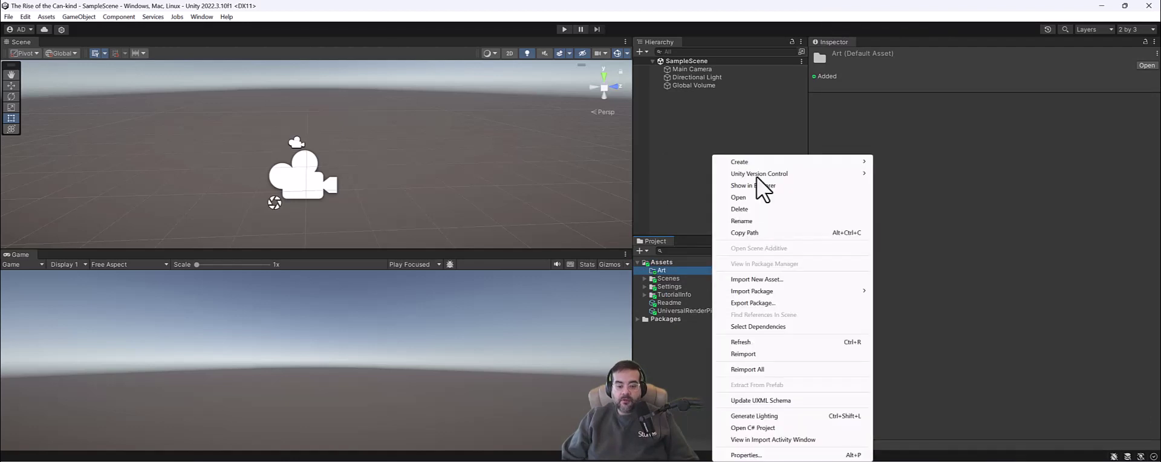
{"action": "mouse_move", "coordinate": [792, 162]}
{"action": "left_click", "coordinate": [912, 35]}
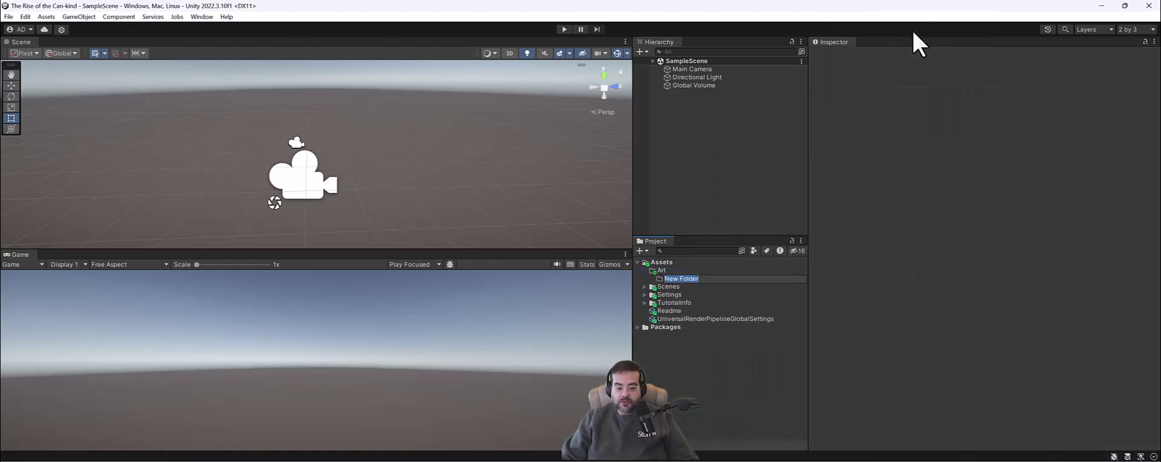
{"action": "type", "text": "Backgrounds"}
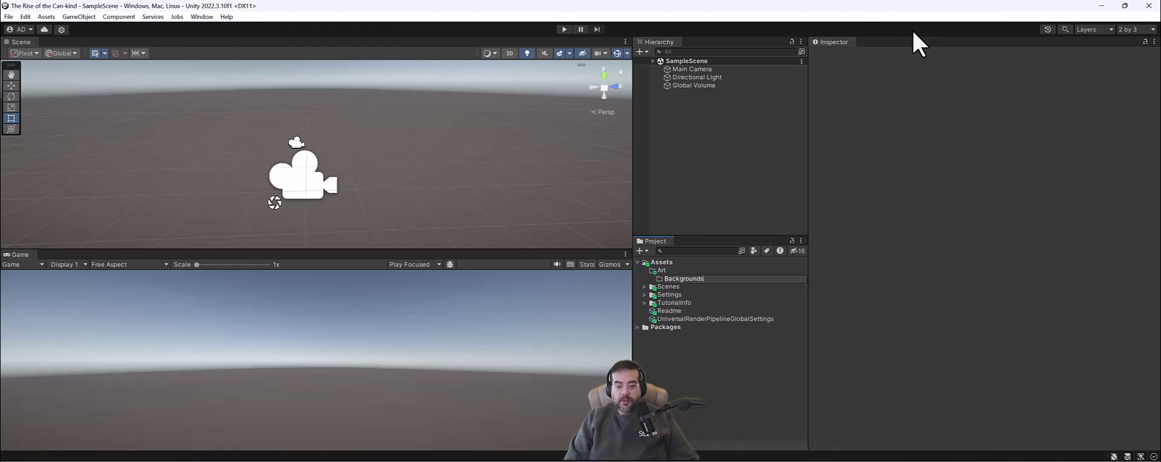
{"action": "key", "text": "Return"}
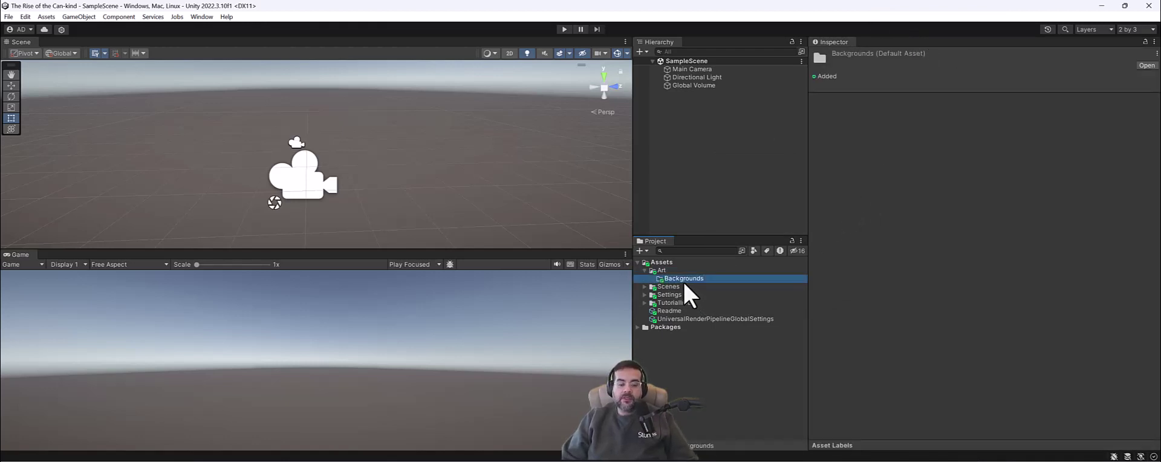
{"action": "right_click", "coordinate": [663, 280]}
{"action": "mouse_move", "coordinate": [786, 161]}
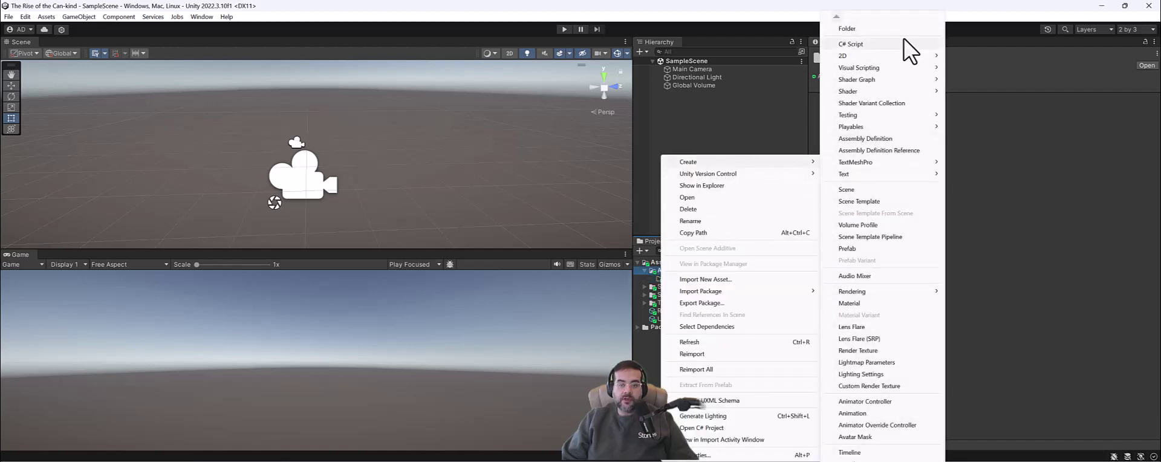
{"action": "left_click", "coordinate": [895, 29]}
{"action": "type", "text": "Menu"}
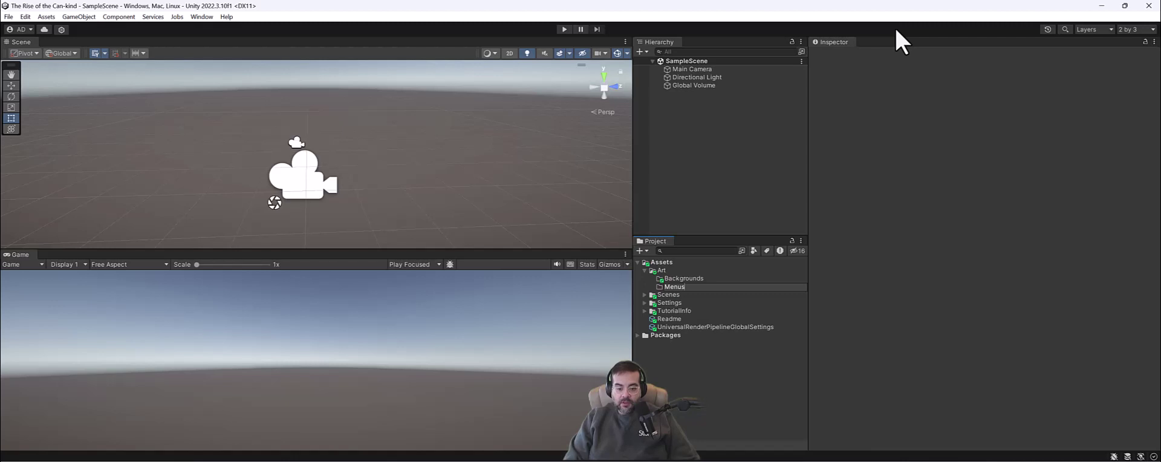
{"action": "type", "text": "s"}
{"action": "key", "text": "Return"}
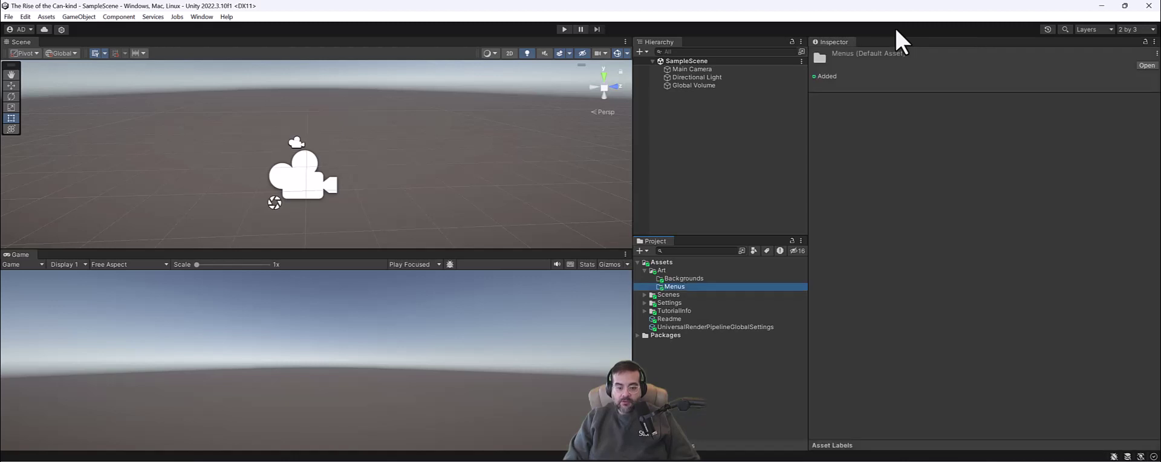
Add a 2D Art folder inside Art
{"action": "left_click", "coordinate": [668, 280]}
{"action": "right_click", "coordinate": [667, 280]}
{"action": "mouse_move", "coordinate": [813, 162]}
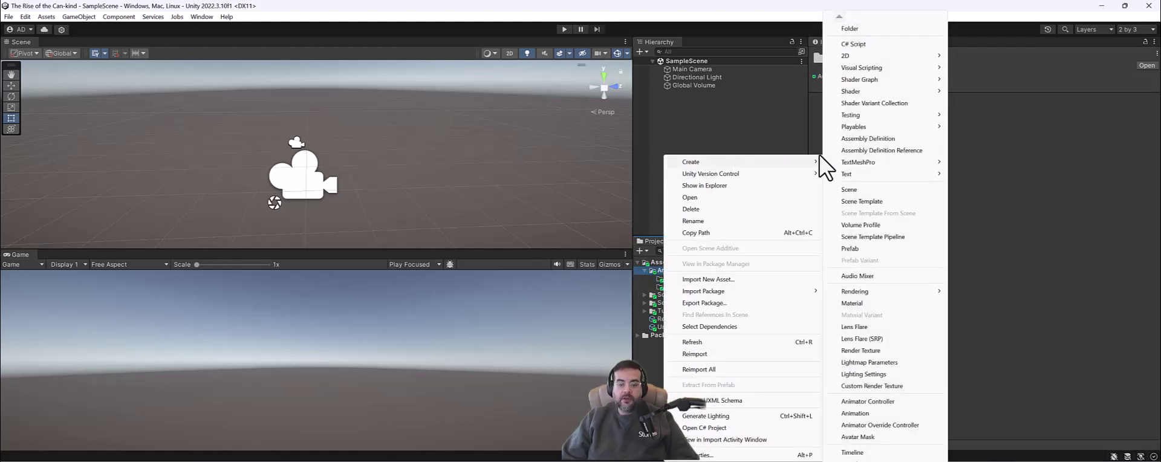
{"action": "left_click", "coordinate": [864, 30]}
{"action": "type", "text": "2"}
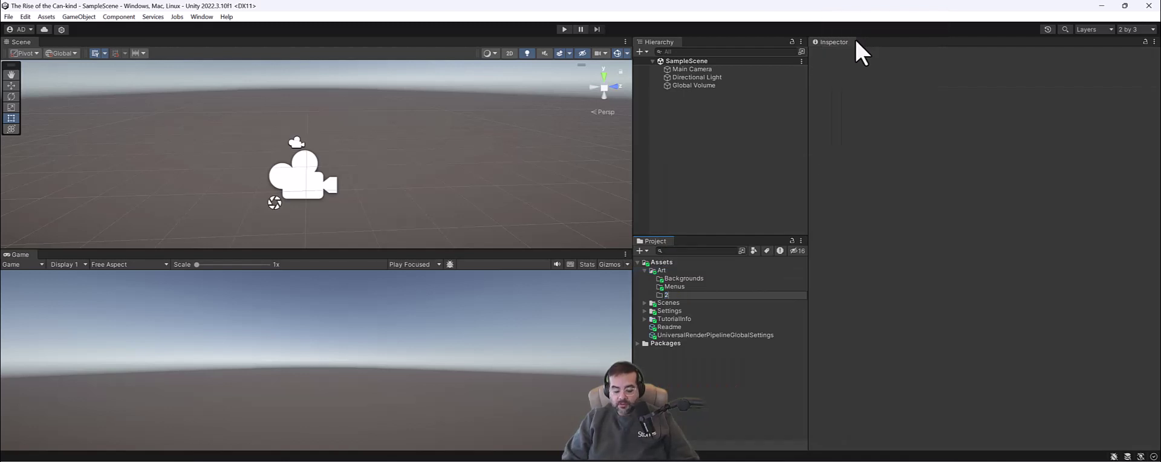
{"action": "type", "text": "D Art"}
{"action": "key", "text": "Return"}
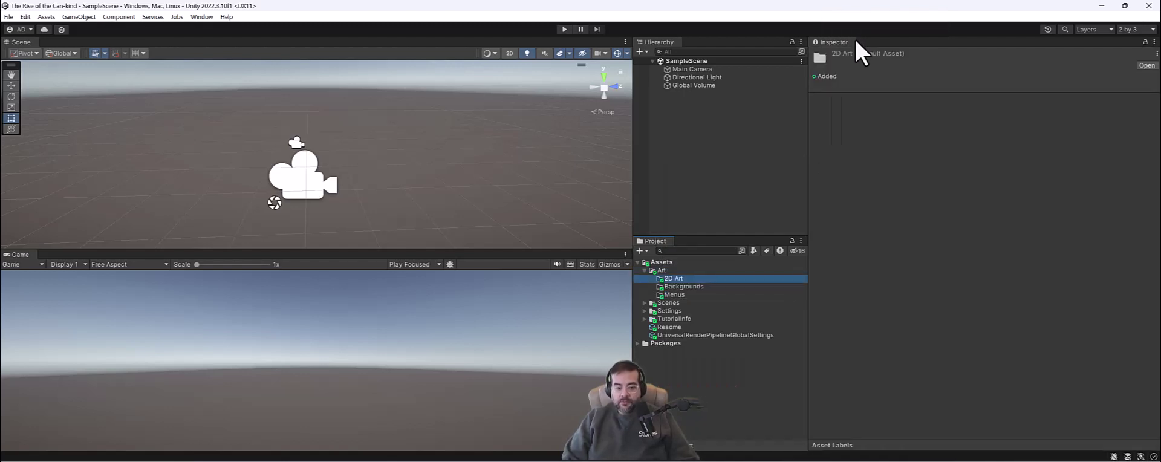
Move Menus into 2D Art and delete the Backgrounds folder
{"action": "left_click_drag", "start_coordinate": [677, 294], "coordinate": [685, 279]}
{"action": "left_click", "coordinate": [653, 278]}
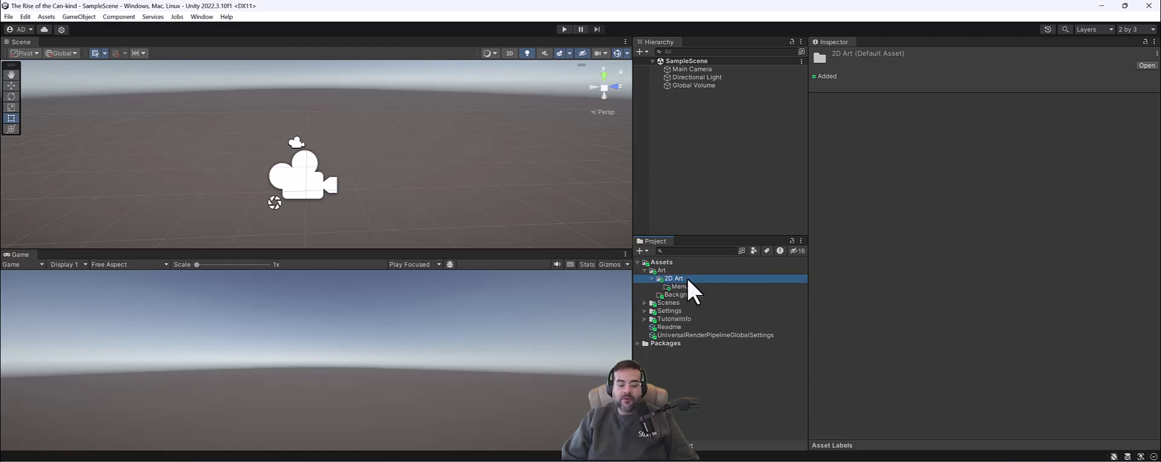
{"action": "left_click", "coordinate": [677, 294]}
{"action": "key", "text": "Delete"}
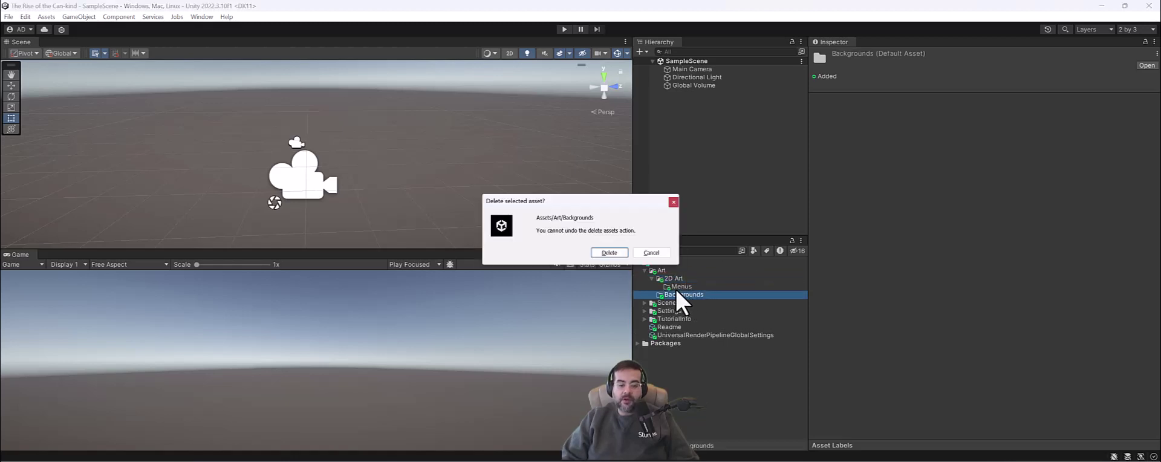
{"action": "left_click", "coordinate": [613, 253]}
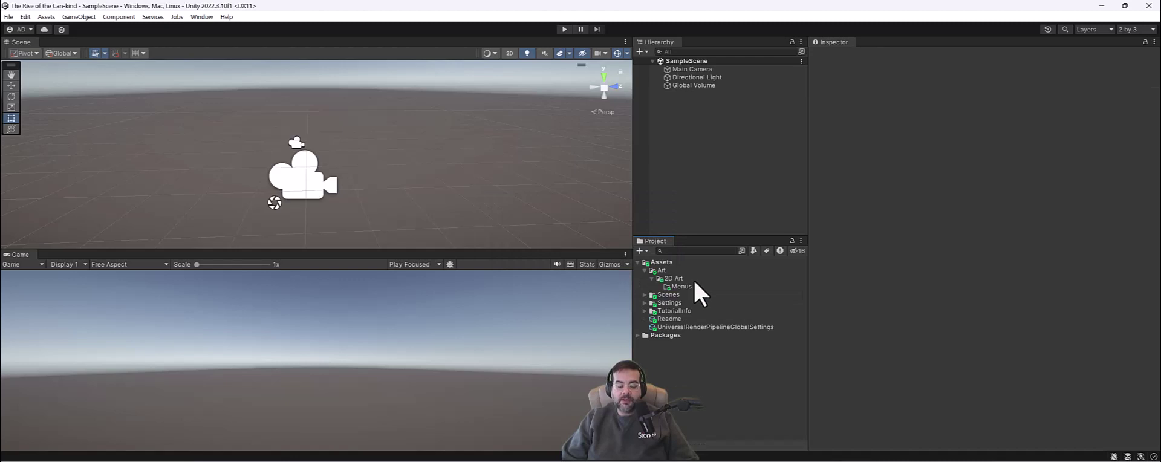
{"action": "left_click", "coordinate": [683, 288]}
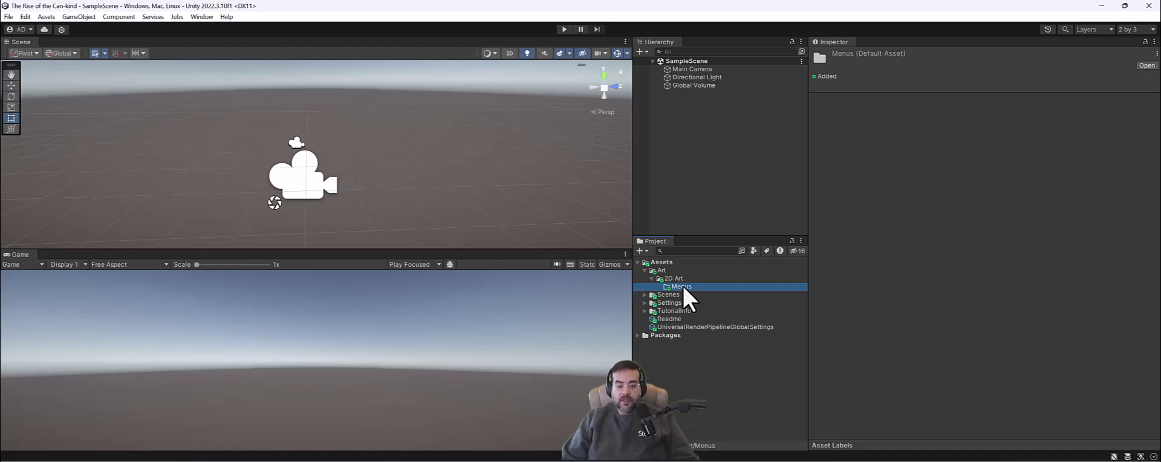
Import the PopCan Background image into Art/2D Art/Menus with Import New Asset
{"action": "right_click", "coordinate": [684, 289]}
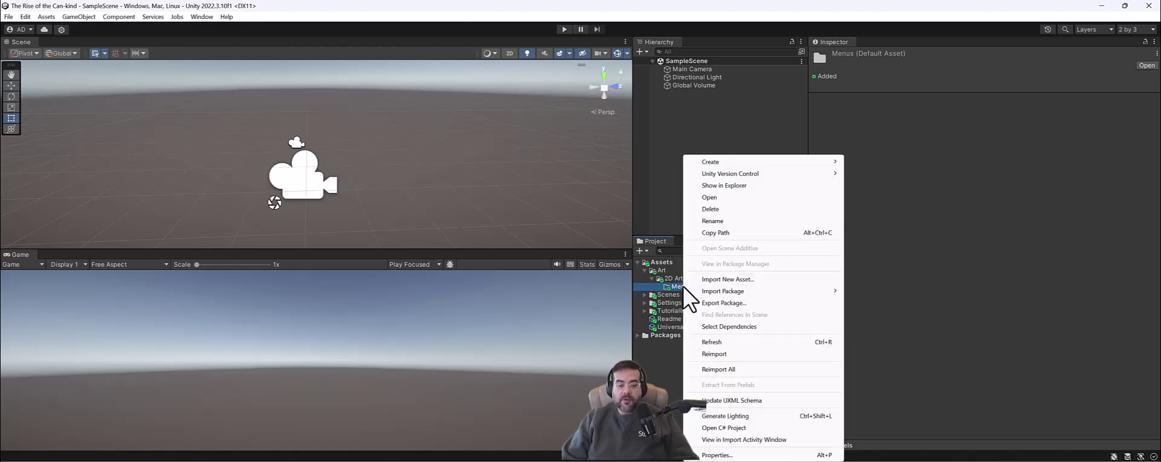
{"action": "left_click", "coordinate": [741, 279]}
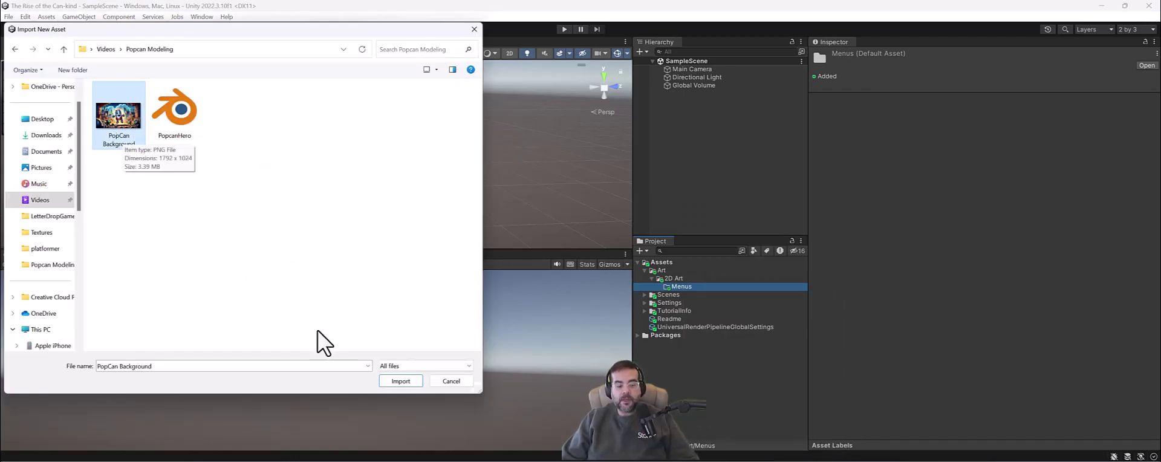
{"action": "left_click", "coordinate": [401, 381]}
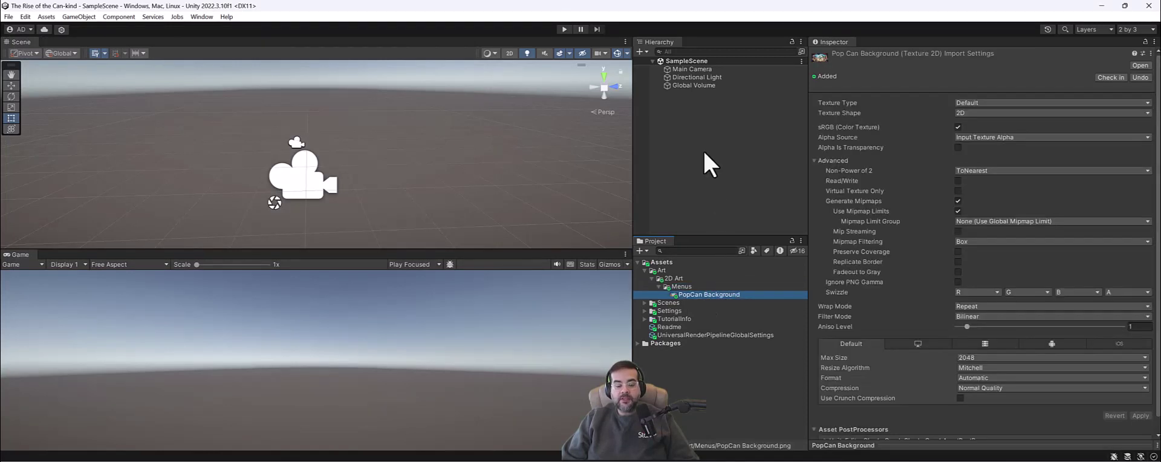
Add a UI Canvas named Canvas to SampleScene and frame it in the Scene view
{"action": "right_click", "coordinate": [694, 106]}
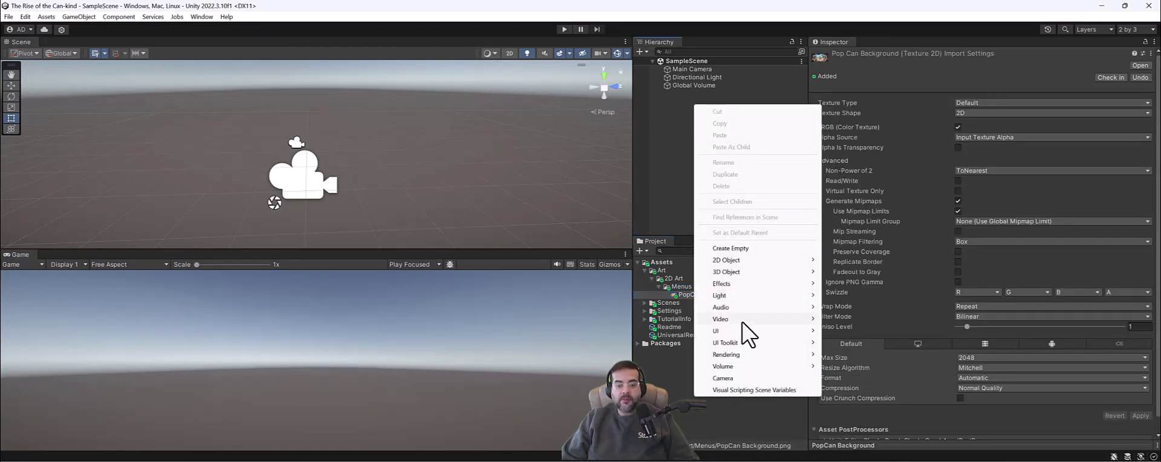
{"action": "mouse_move", "coordinate": [742, 334]}
{"action": "mouse_move", "coordinate": [801, 332]}
{"action": "left_click", "coordinate": [867, 316]}
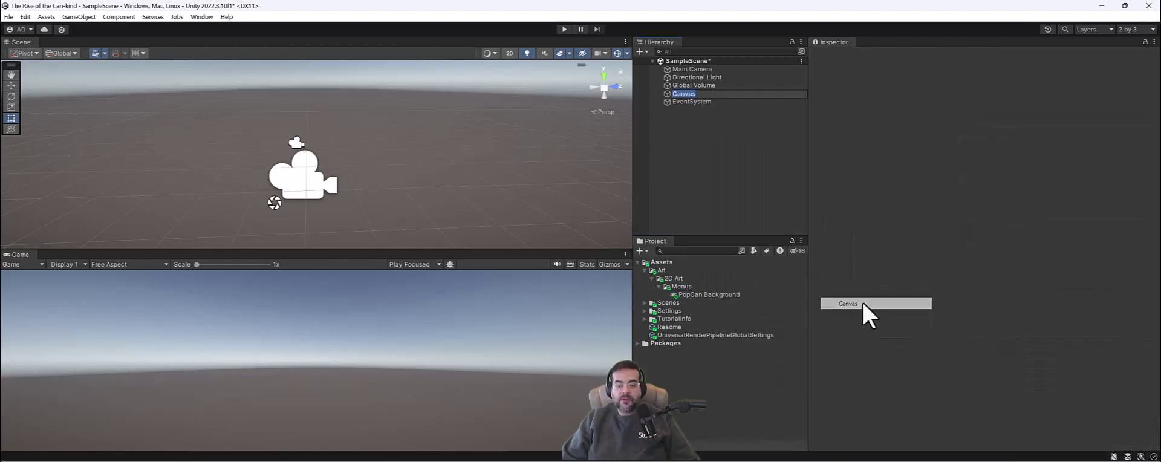
{"action": "key", "text": "Return"}
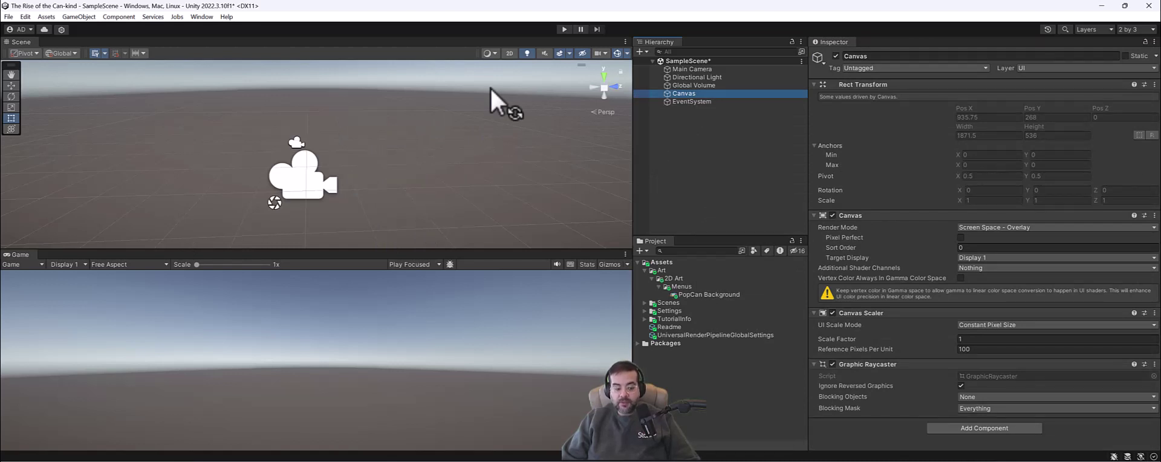
{"action": "key", "text": "f"}
{"action": "left_click_drag", "start_coordinate": [402, 150], "coordinate": [566, 99], "text": "alt"}
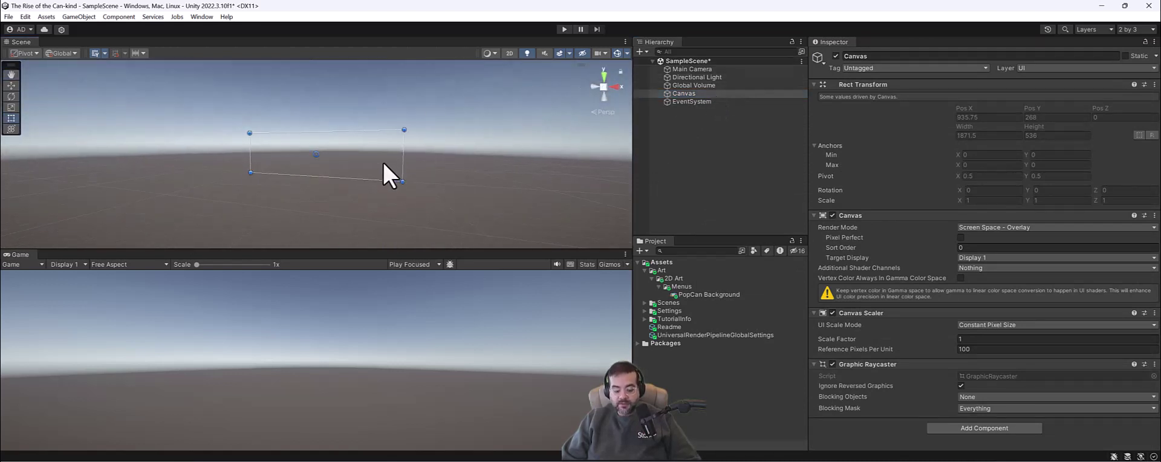
{"action": "left_click_drag", "start_coordinate": [376, 161], "coordinate": [338, 156], "text": "alt"}
Add a TextMeshPro Button under the Canvas and import the TMP Essentials
{"action": "right_click", "coordinate": [681, 94]}
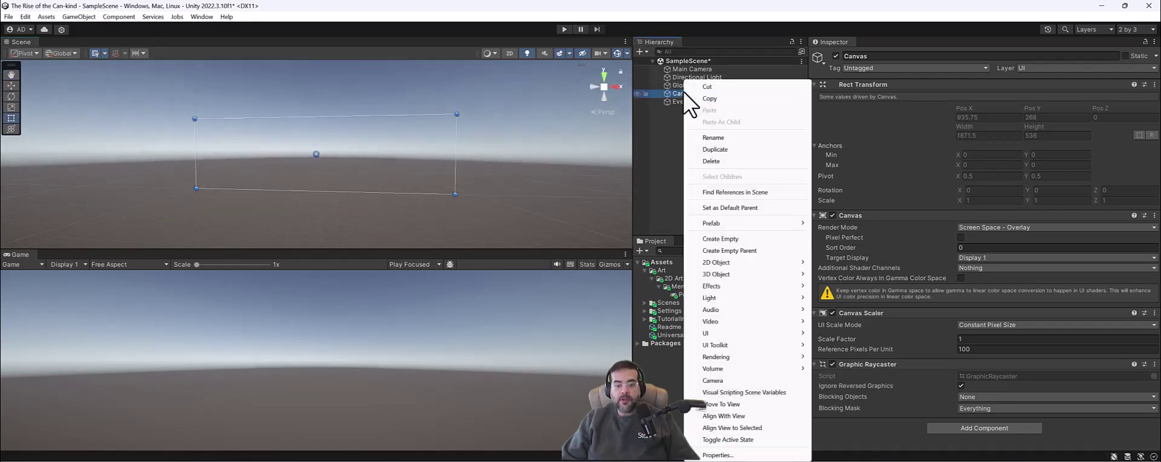
{"action": "mouse_move", "coordinate": [754, 333]}
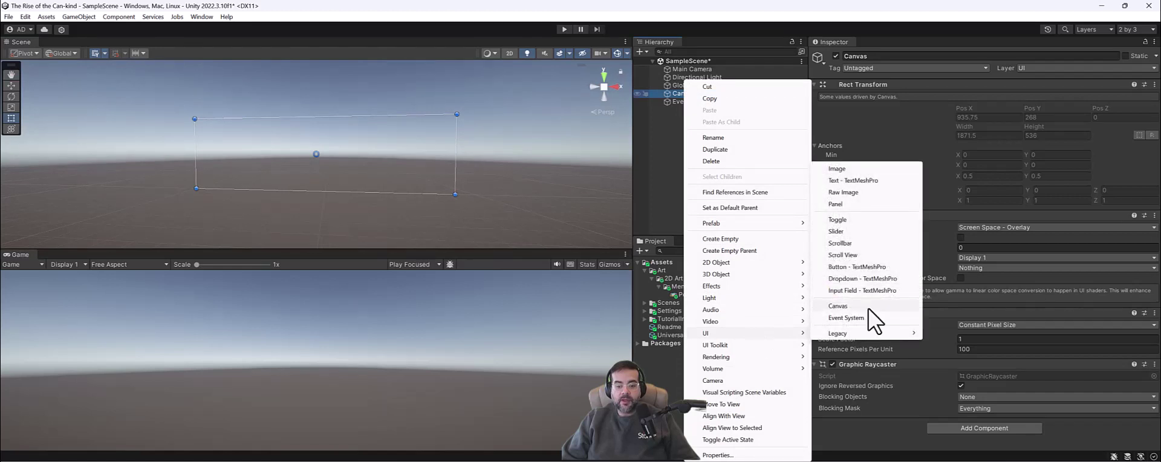
{"action": "left_click", "coordinate": [857, 266]}
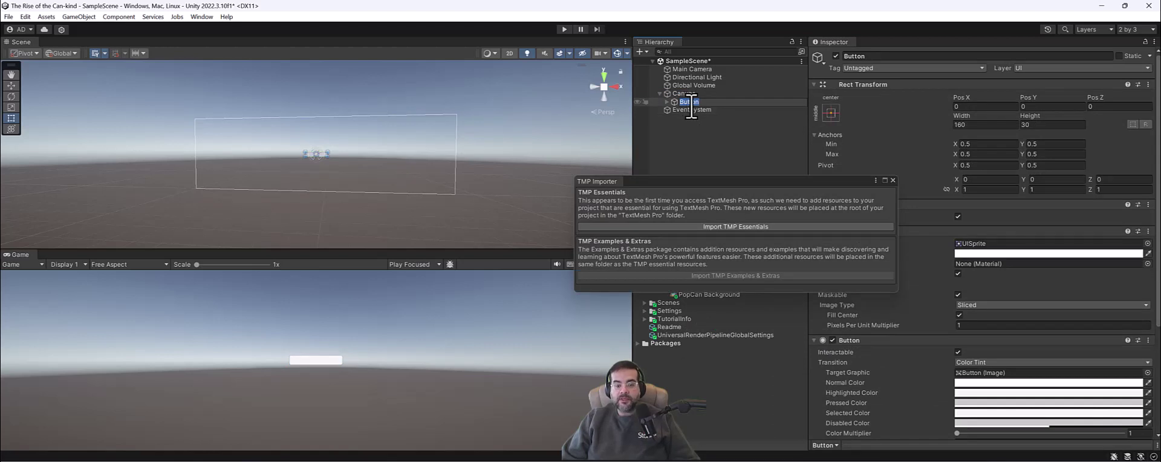
{"action": "left_click_drag", "start_coordinate": [581, 180], "coordinate": [502, 203]}
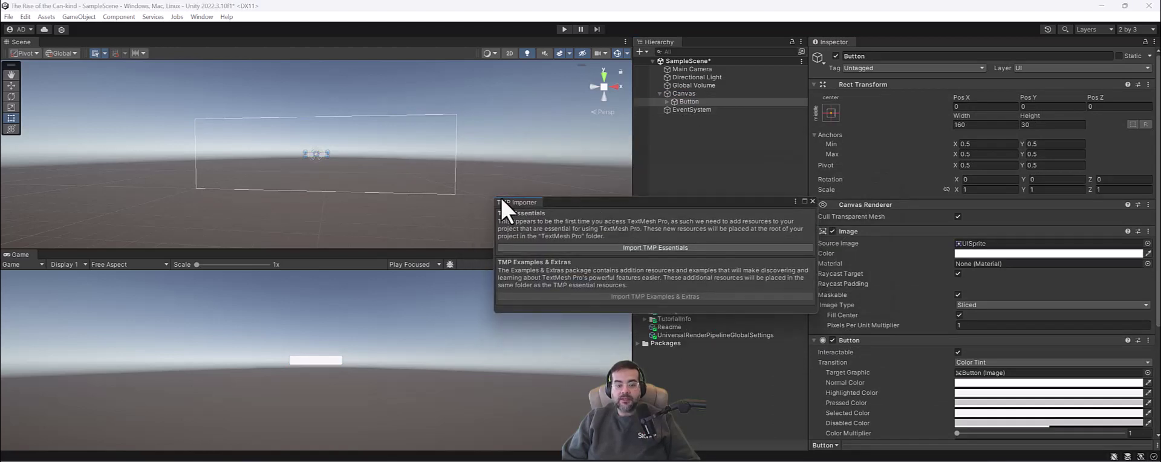
{"action": "left_click", "coordinate": [655, 248]}
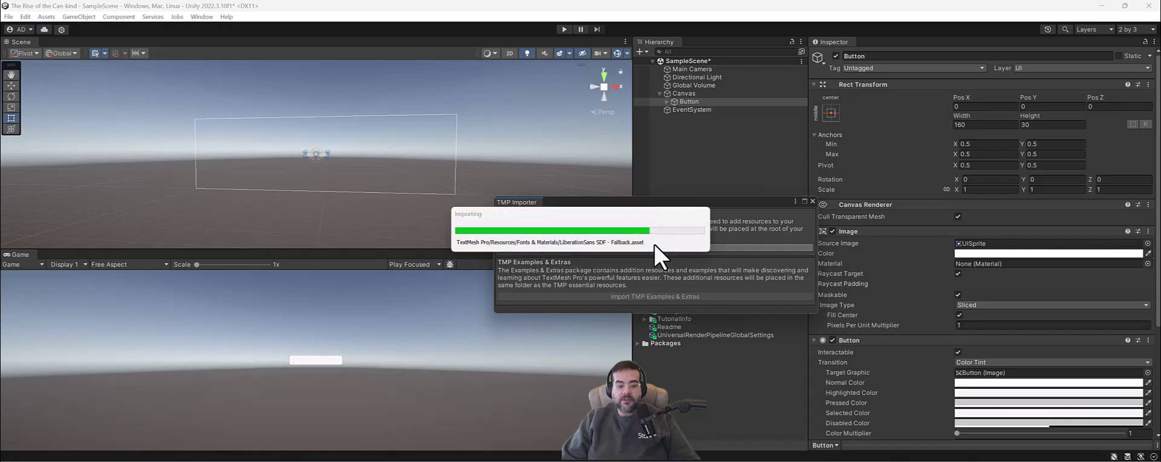
{"action": "left_click", "coordinate": [811, 201]}
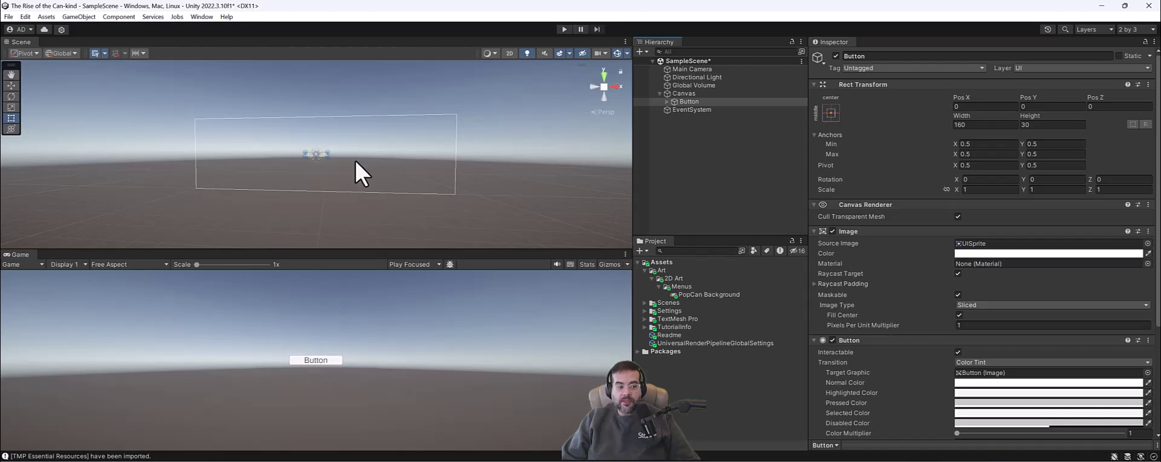
Frame the Button and snap the Scene view to a face-on orthographic angle
{"action": "left_click", "coordinate": [688, 103]}
{"action": "key", "text": "f"}
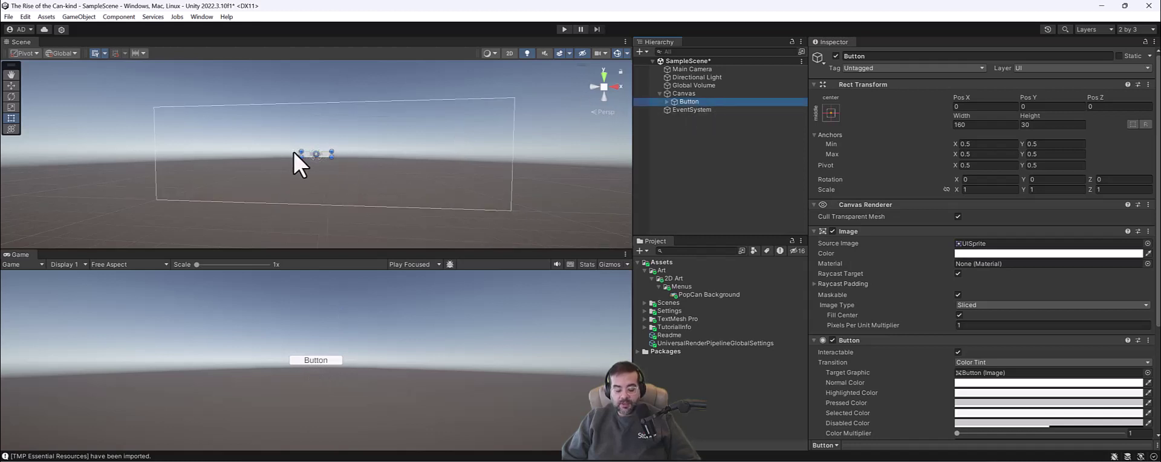
{"action": "left_click_drag", "start_coordinate": [425, 195], "coordinate": [305, 193], "text": "alt"}
{"action": "left_click_drag", "start_coordinate": [325, 161], "coordinate": [383, 151], "text": "alt"}
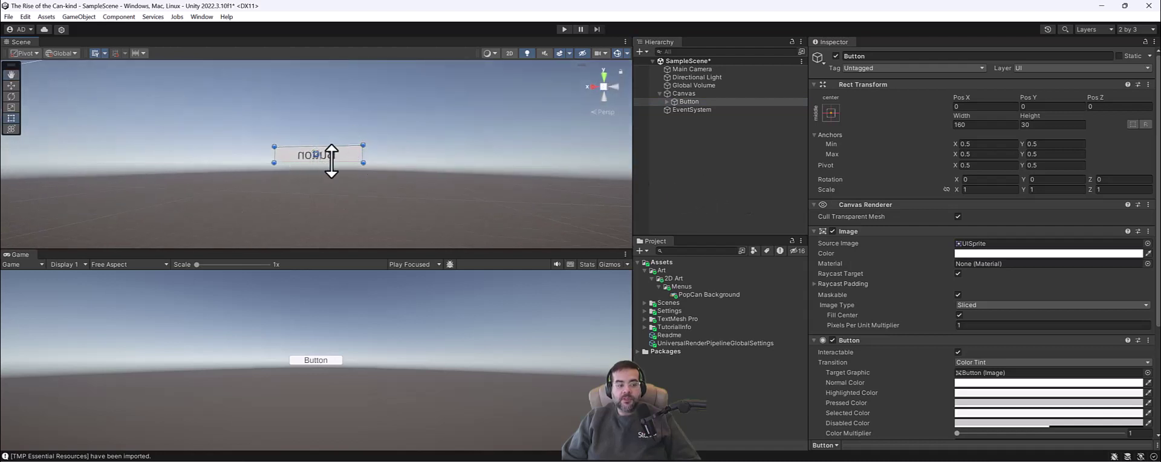
{"action": "left_click_drag", "start_coordinate": [325, 195], "coordinate": [370, 225], "text": "alt"}
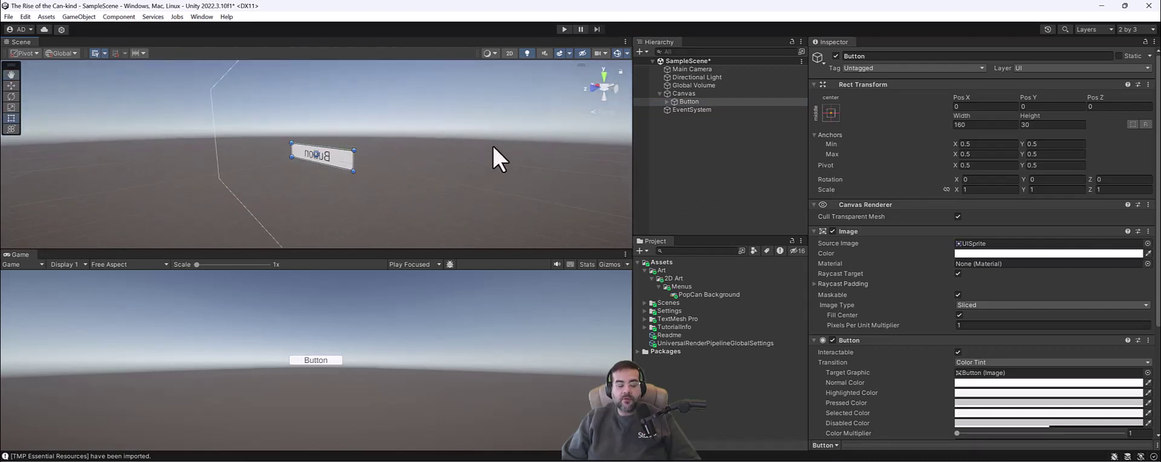
{"action": "left_click_drag", "start_coordinate": [492, 148], "coordinate": [640, 72], "text": "alt"}
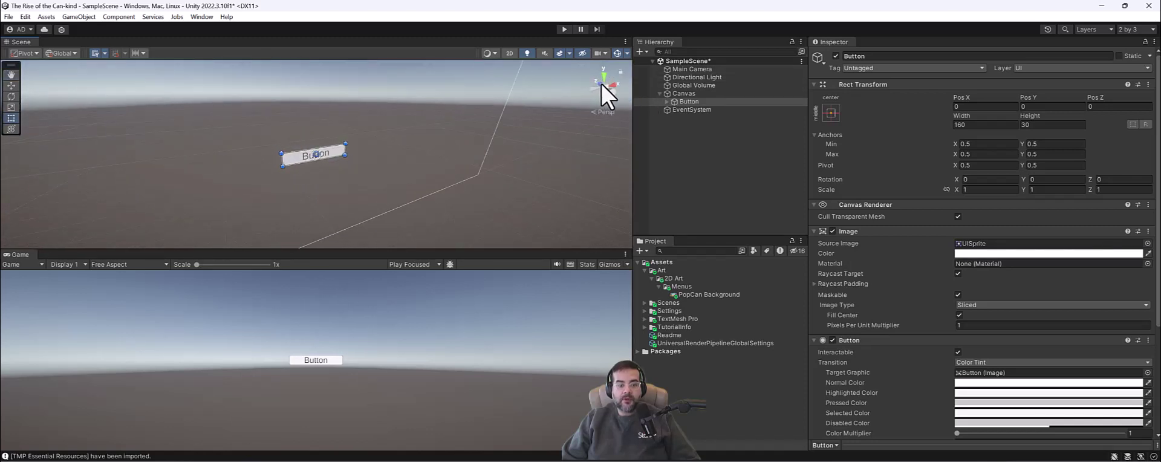
{"action": "left_click_drag", "start_coordinate": [565, 114], "coordinate": [598, 87], "text": "alt"}
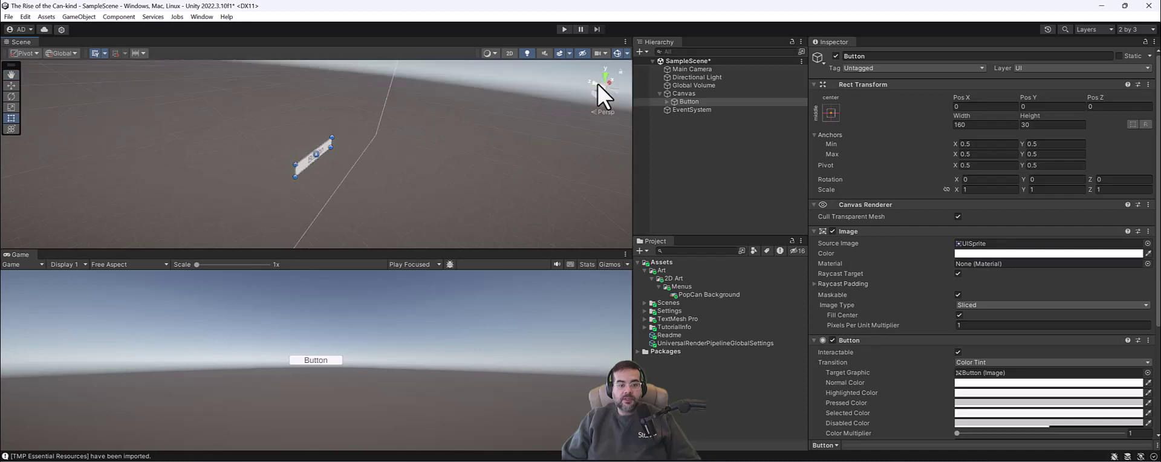
{"action": "left_click", "coordinate": [602, 96]}
{"action": "left_click", "coordinate": [604, 92]}
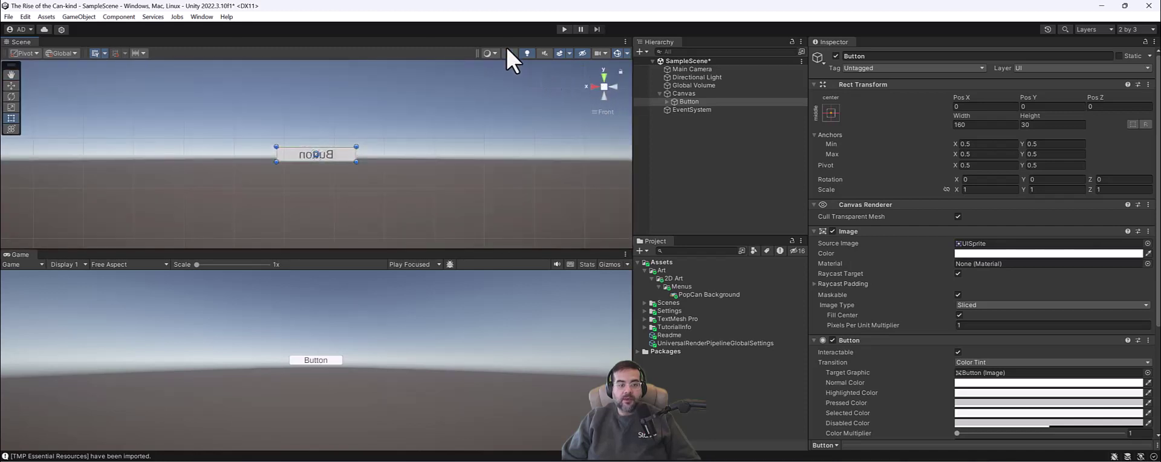
Enable 2D mode, pan and zoom to show the canvas outline, and select Canvas
{"action": "left_click", "coordinate": [510, 54]}
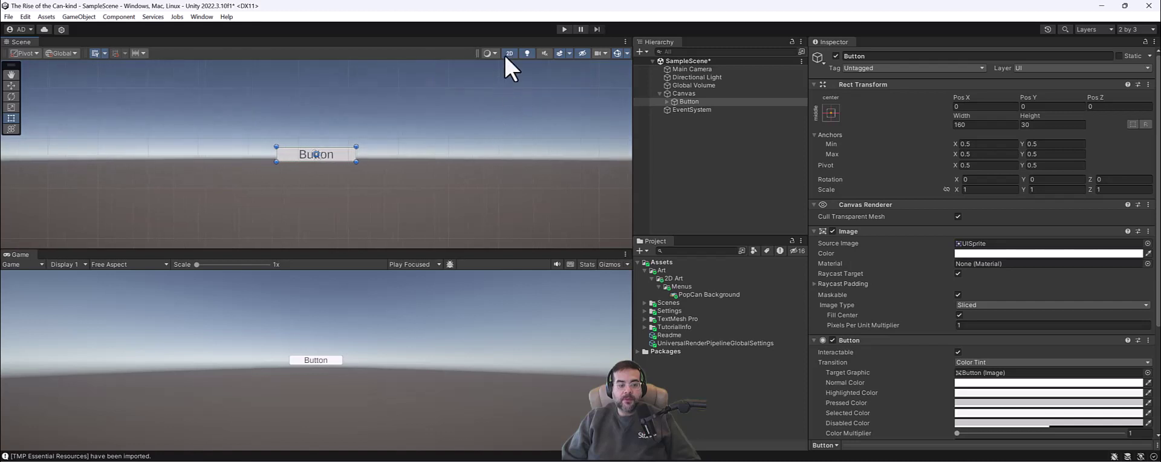
{"action": "middle_click_drag", "start_coordinate": [361, 110], "coordinate": [339, 121]}
{"action": "scroll", "coordinate": [365, 140], "scroll_direction": "down", "scroll_amount": 2}
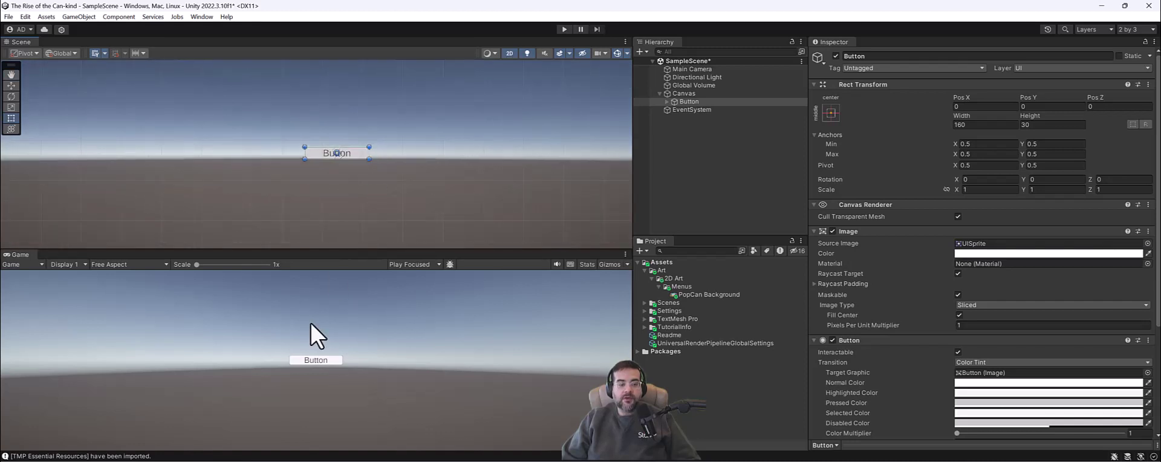
{"action": "left_click", "coordinate": [510, 54]}
{"action": "left_click", "coordinate": [510, 54]}
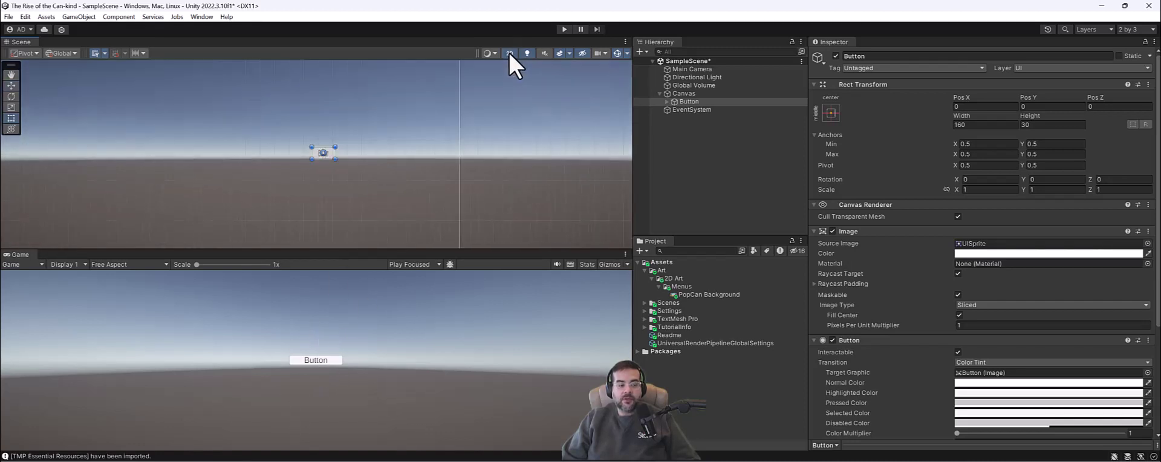
{"action": "scroll", "coordinate": [411, 151], "scroll_direction": "down", "scroll_amount": 2}
{"action": "middle_click_drag", "start_coordinate": [432, 164], "coordinate": [330, 160]}
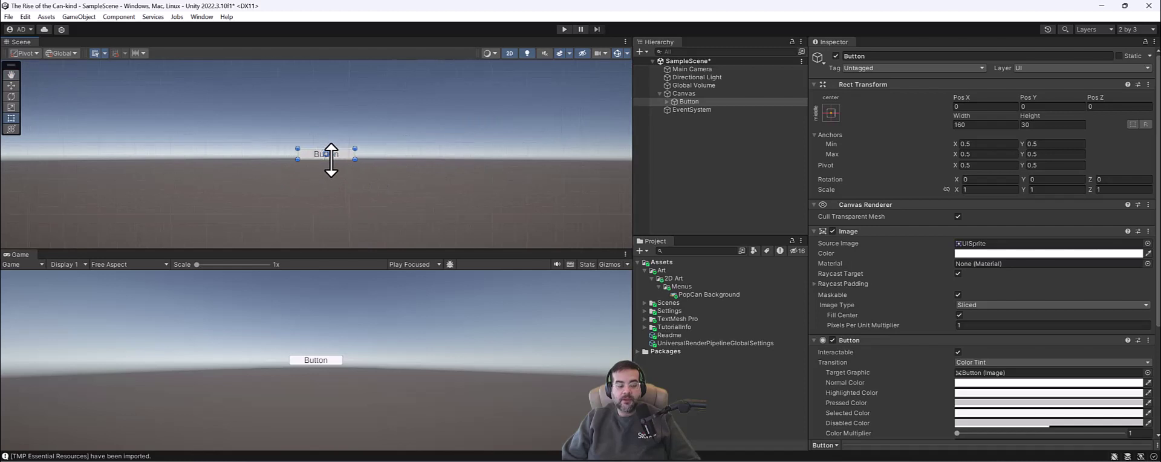
{"action": "scroll", "coordinate": [331, 160], "scroll_direction": "down", "scroll_amount": 1}
{"action": "left_click", "coordinate": [689, 93]}
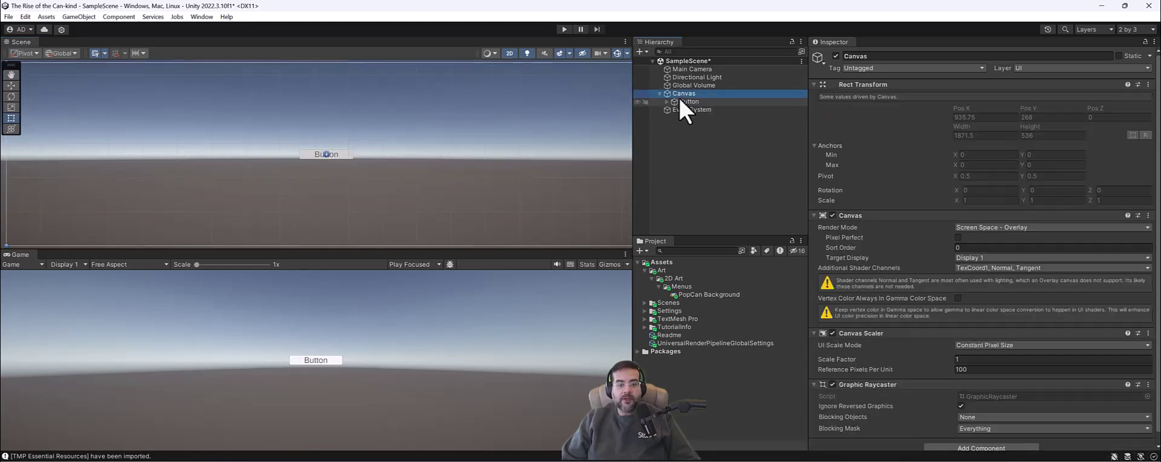
Add a UI Panel under the Canvas
{"action": "right_click", "coordinate": [700, 95]}
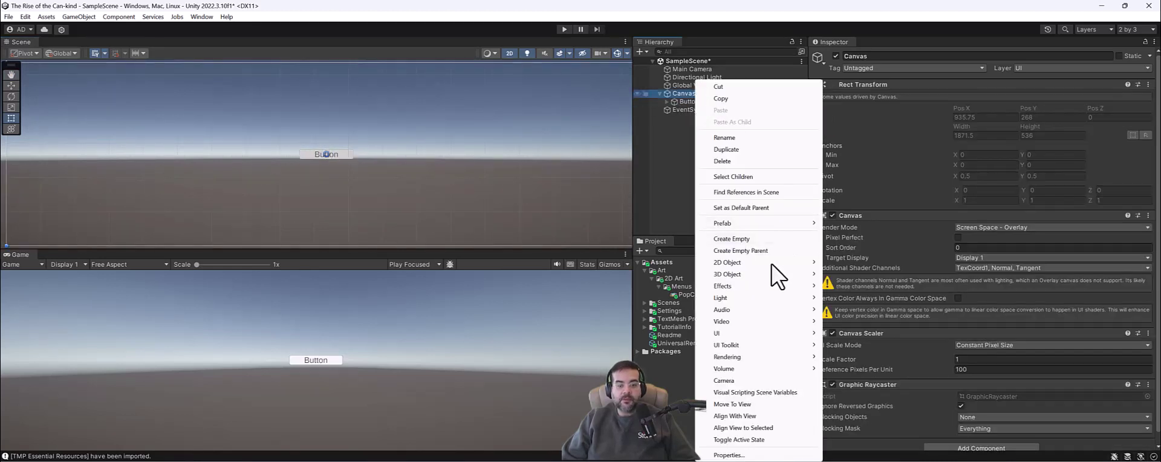
{"action": "left_click", "coordinate": [859, 206]}
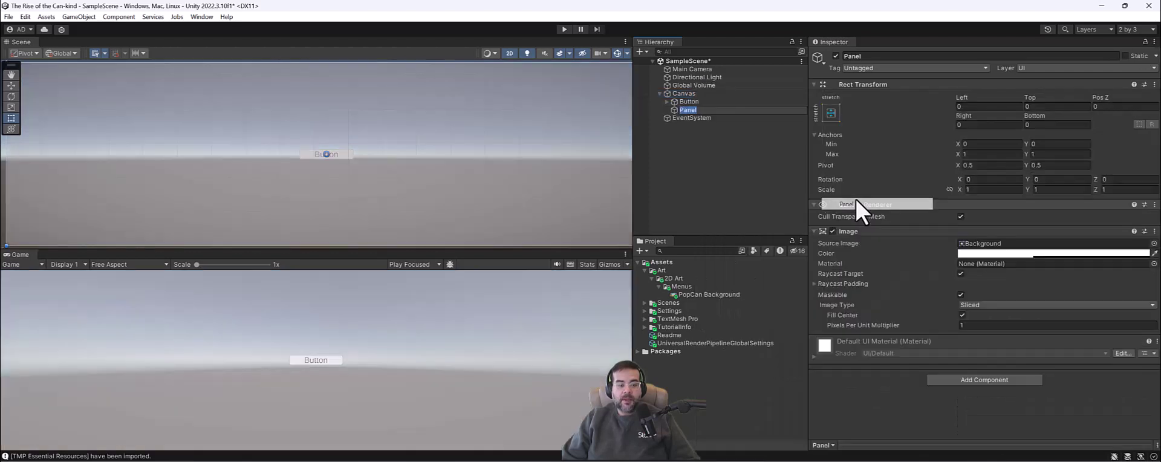
{"action": "scroll", "coordinate": [453, 135], "scroll_direction": "down", "scroll_amount": 5}
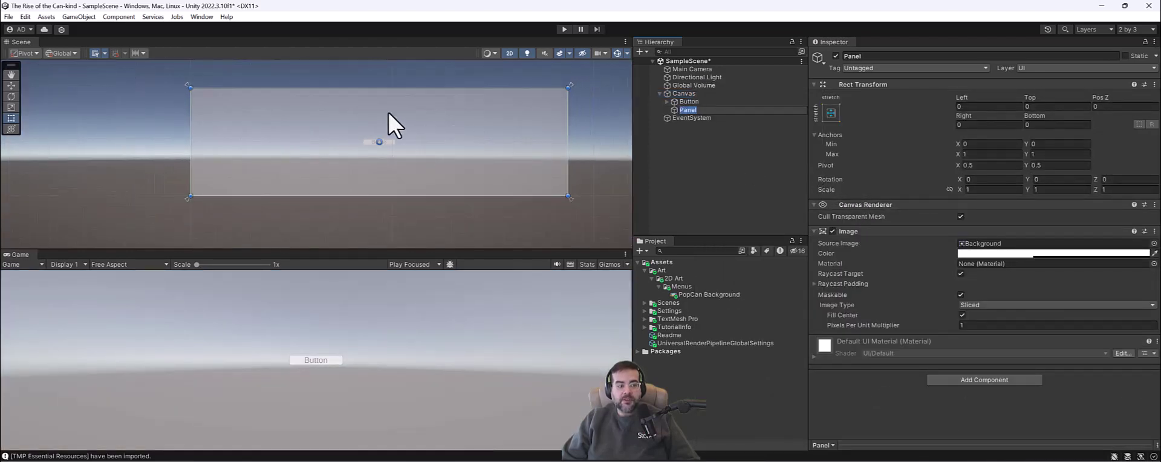
Set the Game view resolution to QHD (2560x1440) after trying 16:9 and 16:10
{"action": "left_click", "coordinate": [143, 264]}
{"action": "left_click", "coordinate": [150, 324]}
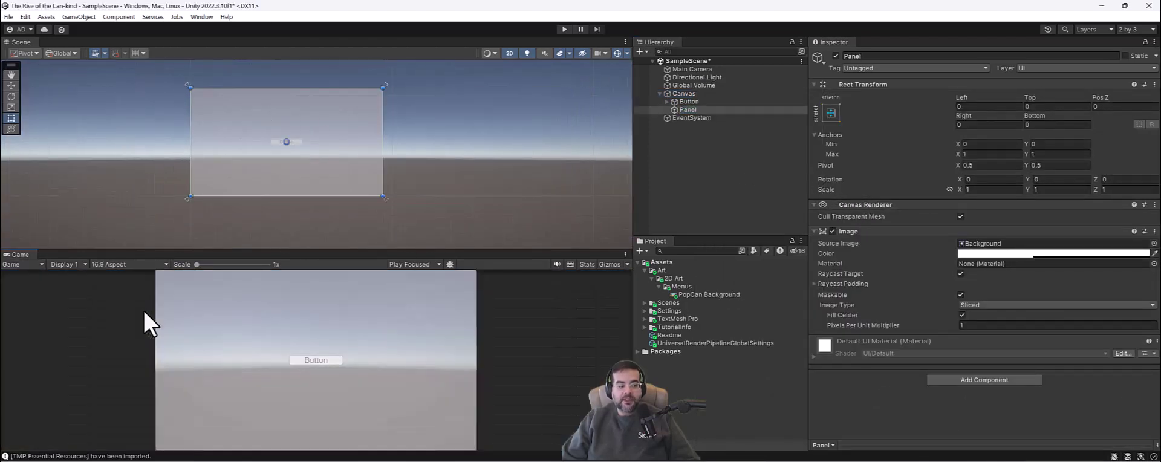
{"action": "left_click", "coordinate": [141, 262]}
{"action": "left_click", "coordinate": [134, 320]}
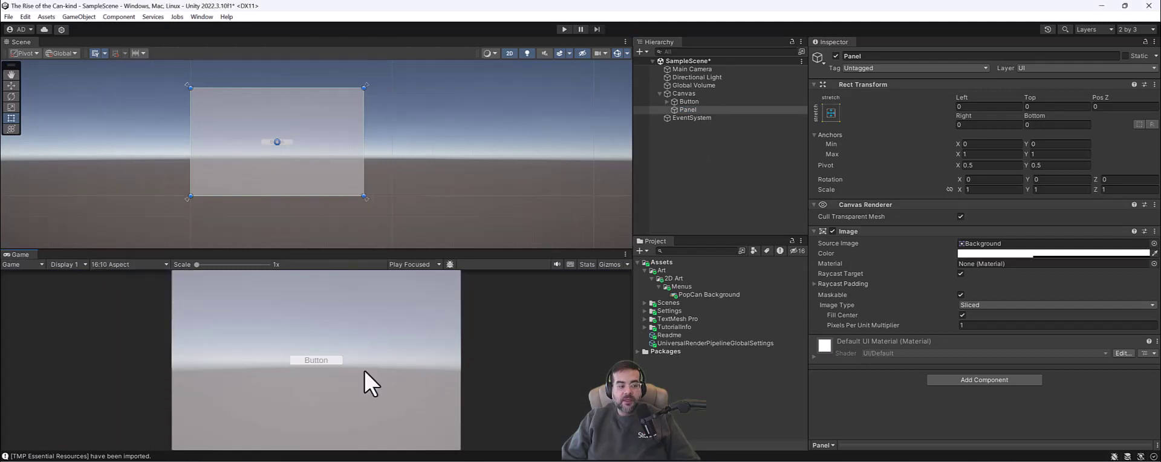
{"action": "left_click", "coordinate": [133, 266]}
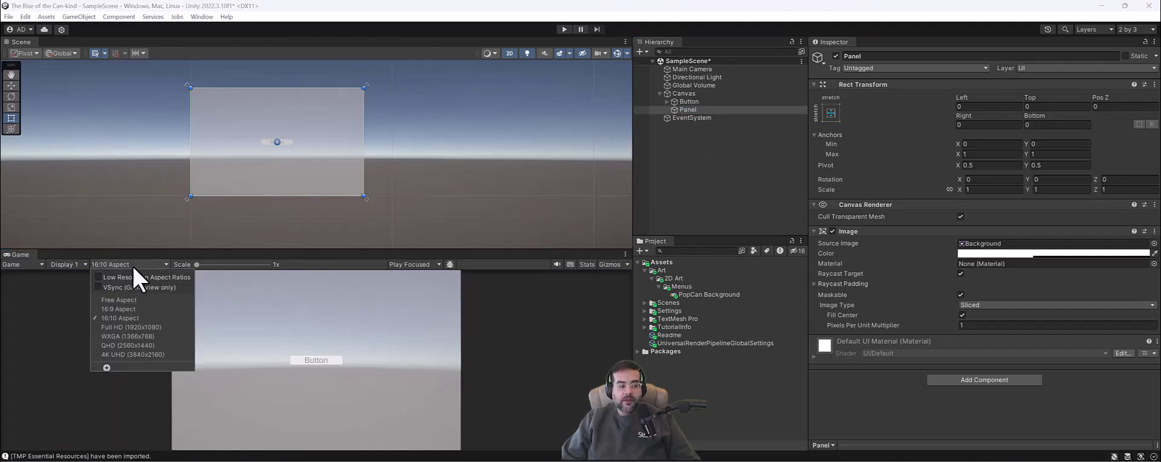
{"action": "left_click", "coordinate": [142, 309]}
{"action": "left_click", "coordinate": [109, 264]}
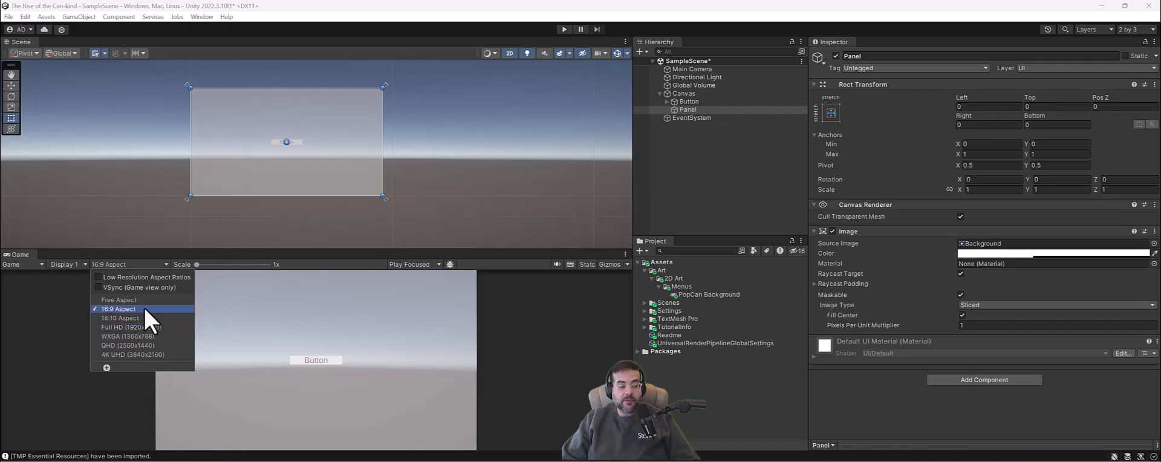
{"action": "left_click", "coordinate": [148, 346]}
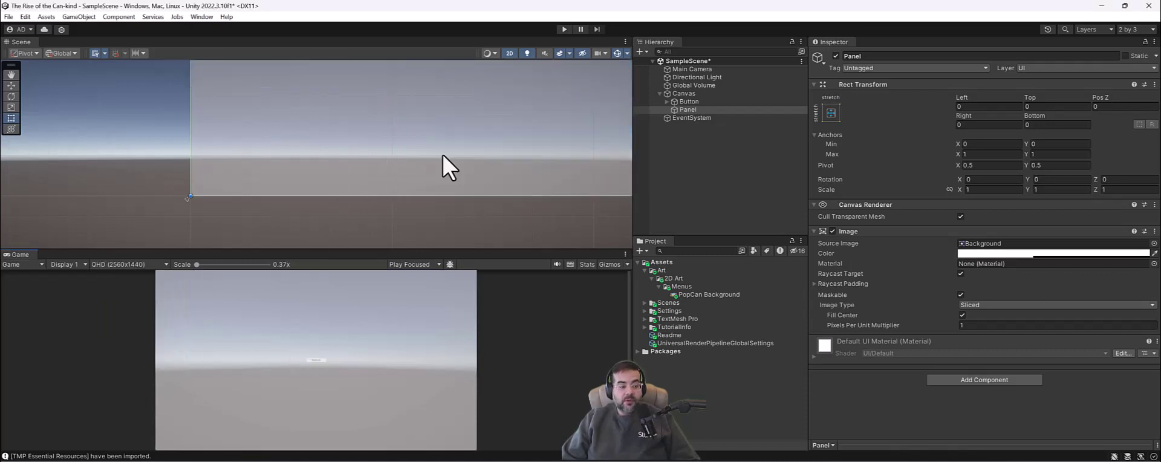
{"action": "scroll", "coordinate": [447, 168], "scroll_direction": "down", "scroll_amount": 2}
{"action": "middle_click_drag", "start_coordinate": [547, 125], "coordinate": [405, 193]}
{"action": "scroll", "coordinate": [408, 191], "scroll_direction": "down", "scroll_amount": 3}
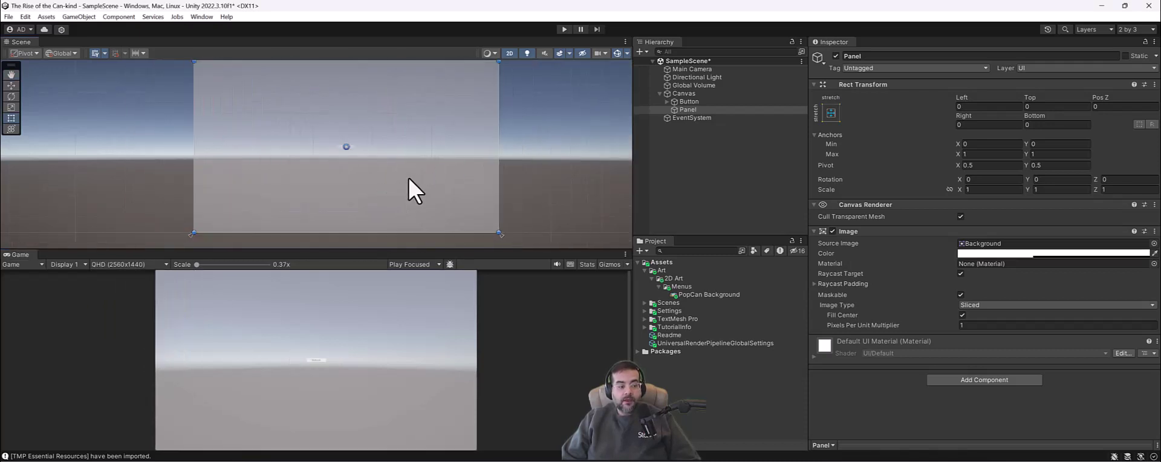